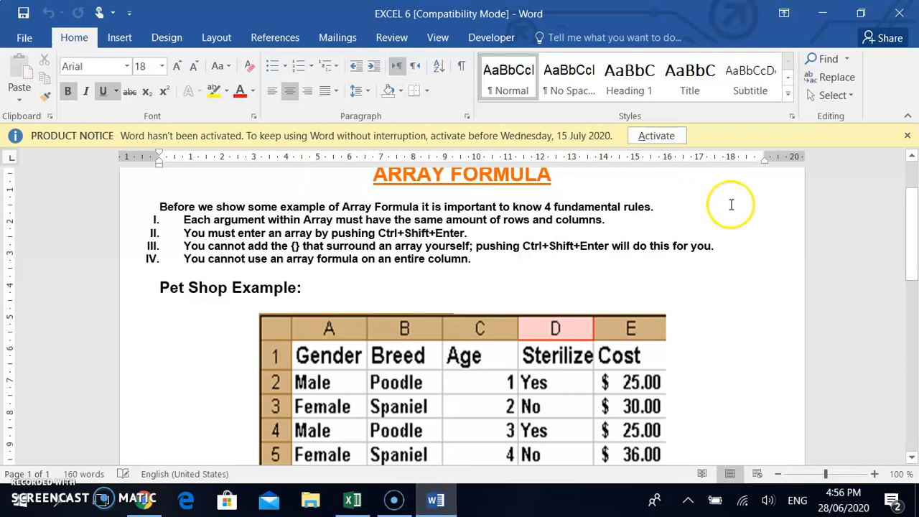
Step: Dismiss the product activation notice and read the sentence introducing the four array formula rules
{"action": "left_click", "coordinate": [908, 136]}
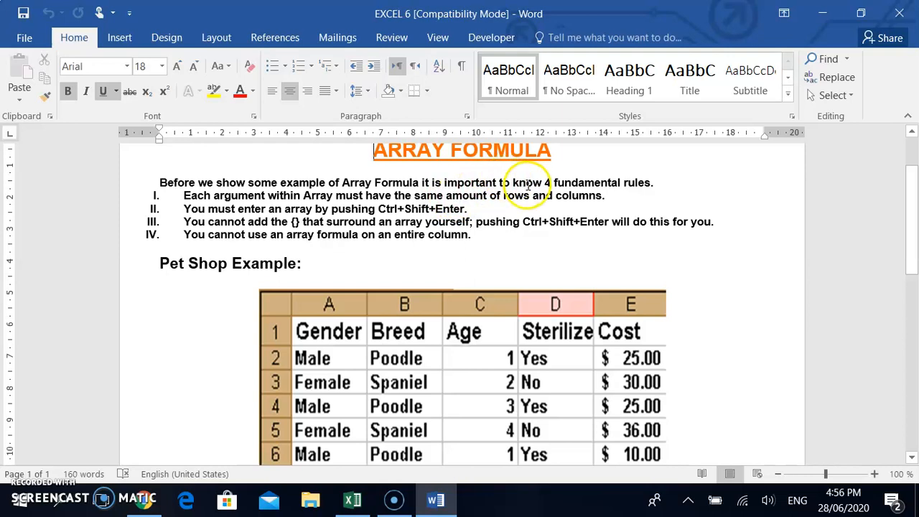
{"action": "left_click_drag", "start_coordinate": [160, 184], "coordinate": [659, 182]}
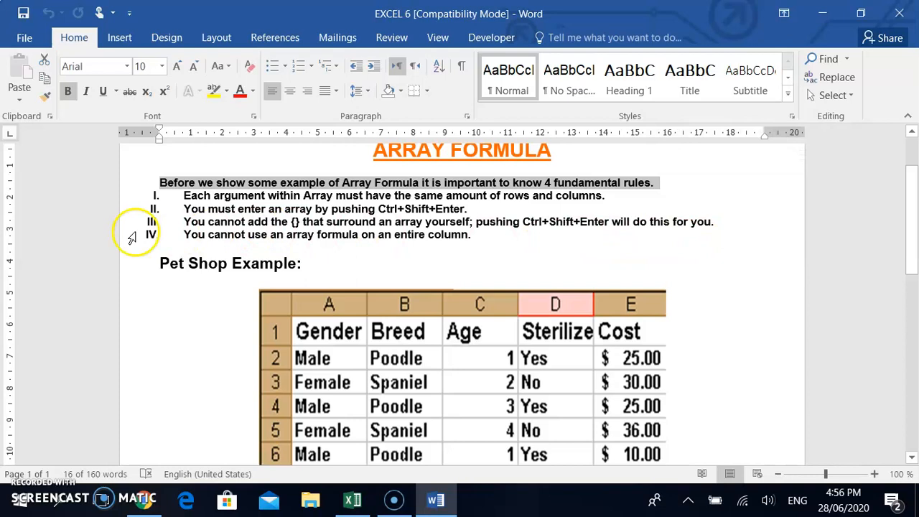
{"action": "left_click", "coordinate": [182, 196]}
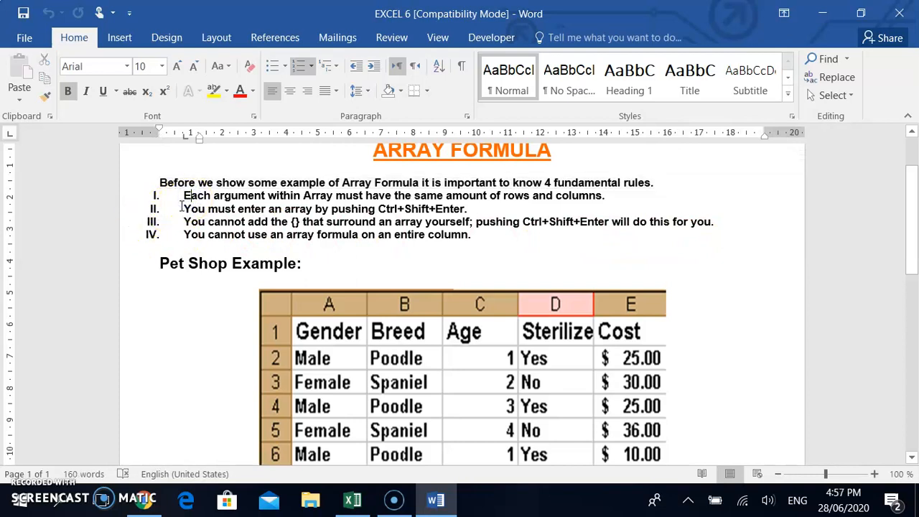
Step: Switch to the ARRAY FORMULA workbook in Excel and compare the row extents of the Gender and Breed data
{"action": "left_click", "coordinate": [359, 505]}
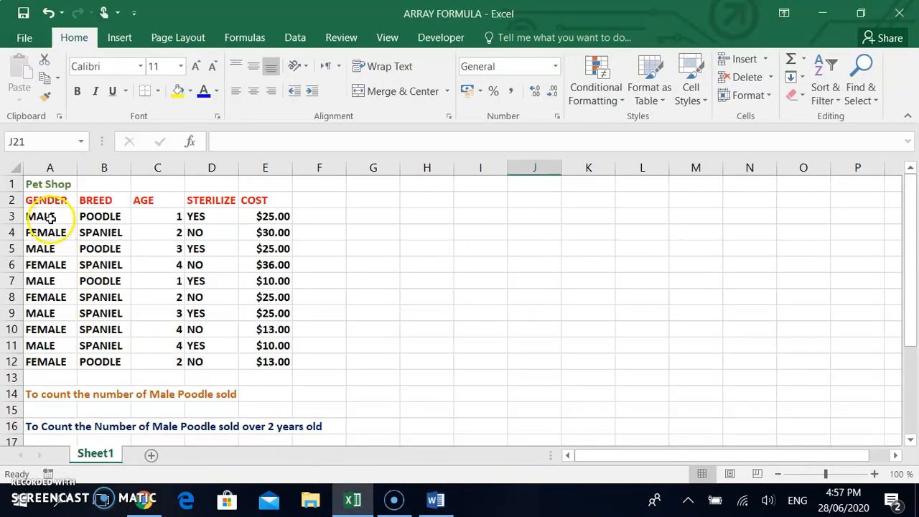
{"action": "left_click_drag", "start_coordinate": [50, 217], "coordinate": [273, 216]}
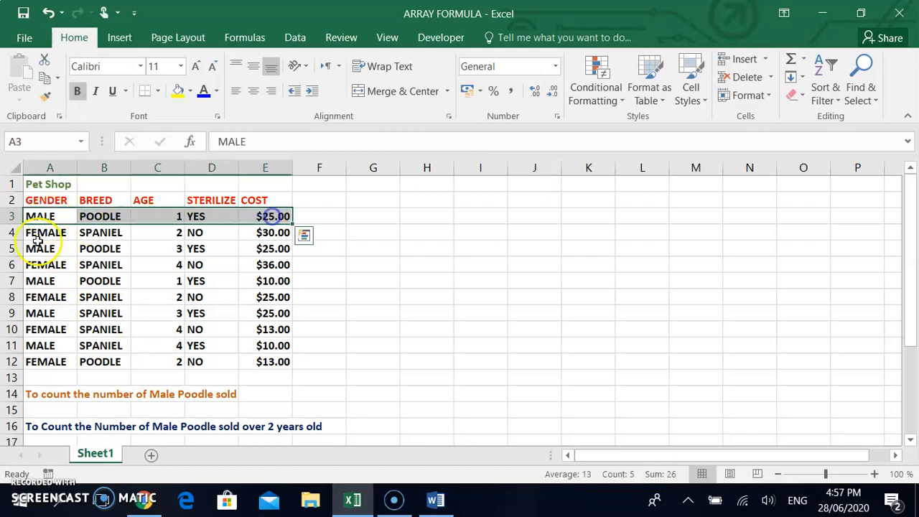
{"action": "left_click_drag", "start_coordinate": [36, 215], "coordinate": [34, 362]}
{"action": "left_click_drag", "start_coordinate": [98, 213], "coordinate": [101, 362]}
{"action": "left_click", "coordinate": [41, 360]}
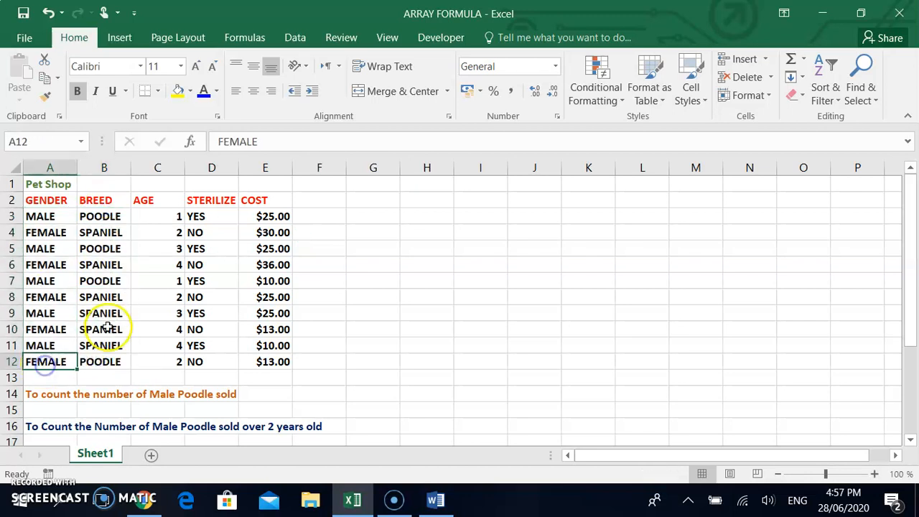
Step: Switch back to the Word document and read array formula rules II to IV
{"action": "left_click", "coordinate": [435, 501]}
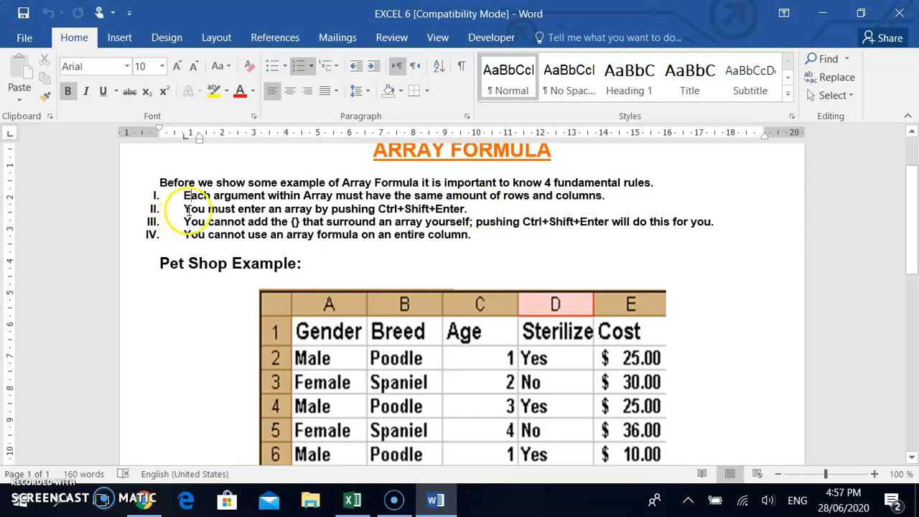
{"action": "left_click_drag", "start_coordinate": [185, 209], "coordinate": [473, 207]}
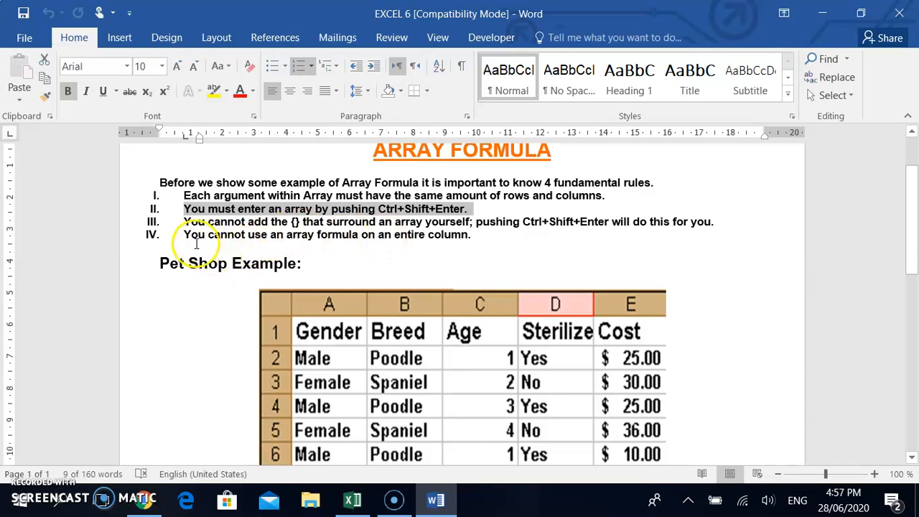
{"action": "left_click_drag", "start_coordinate": [184, 221], "coordinate": [395, 221]}
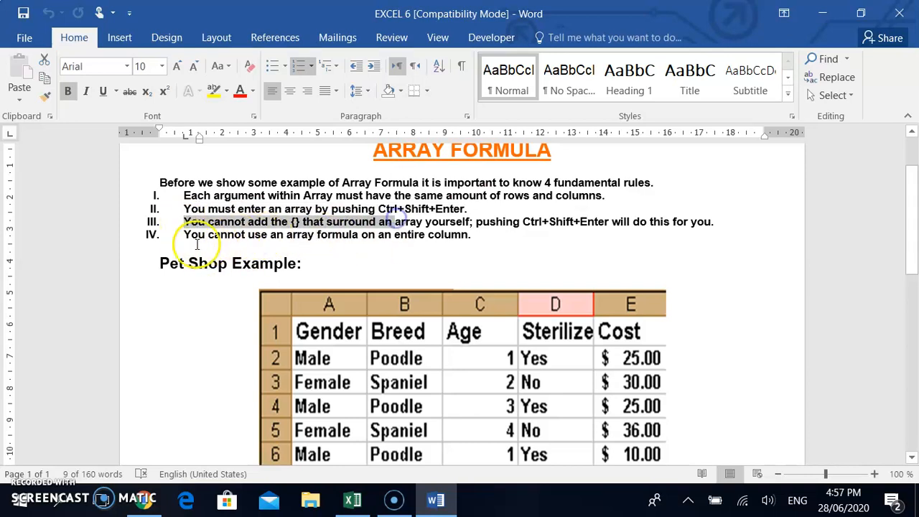
{"action": "left_click_drag", "start_coordinate": [185, 236], "coordinate": [501, 229]}
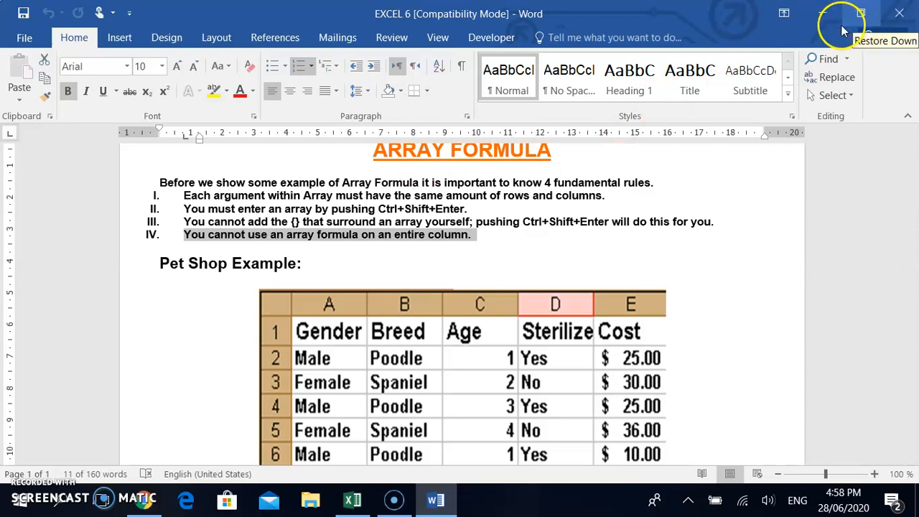
Step: Return to the Excel workbook and examine the Pet Shop table's column headings and gender entries
{"action": "left_click", "coordinate": [823, 13]}
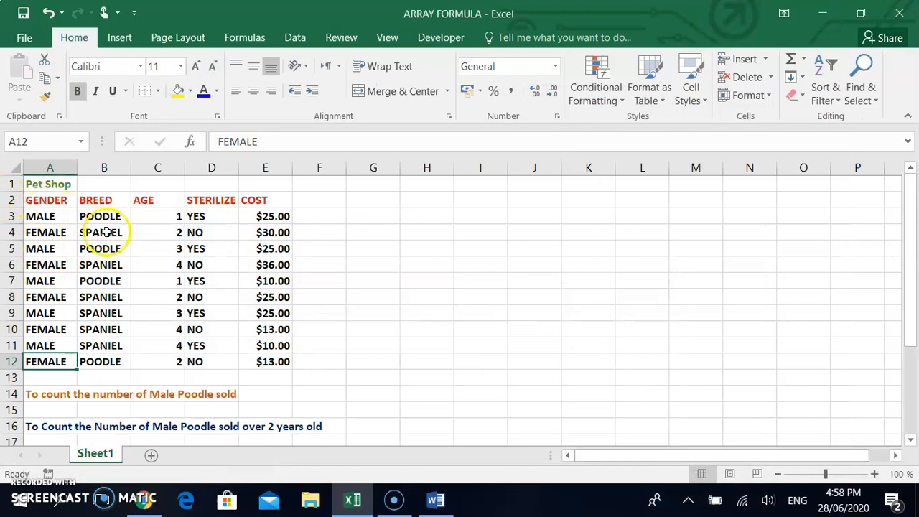
{"action": "left_click_drag", "start_coordinate": [61, 206], "coordinate": [58, 263]}
{"action": "left_click_drag", "start_coordinate": [97, 203], "coordinate": [98, 302]}
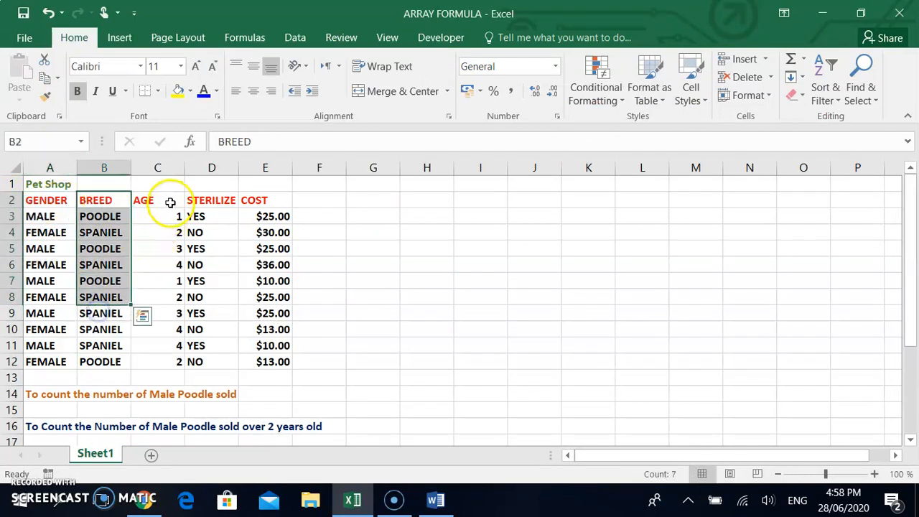
{"action": "left_click", "coordinate": [217, 204]}
{"action": "left_click", "coordinate": [256, 202]}
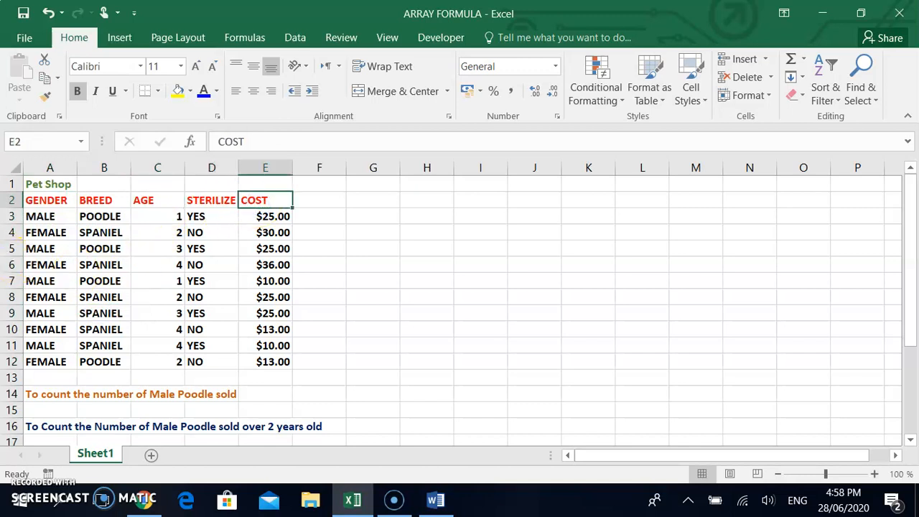
{"action": "left_click", "coordinate": [37, 215]}
{"action": "left_click", "coordinate": [56, 233]}
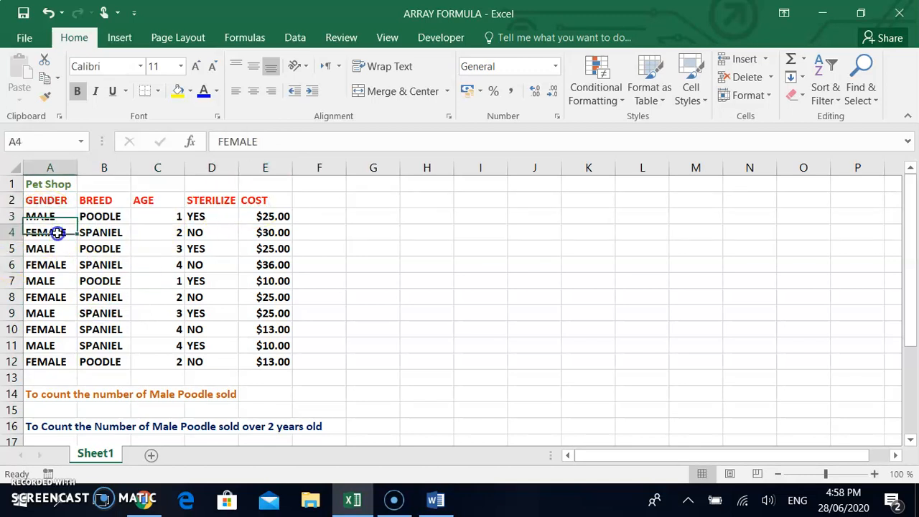
{"action": "left_click", "coordinate": [45, 252]}
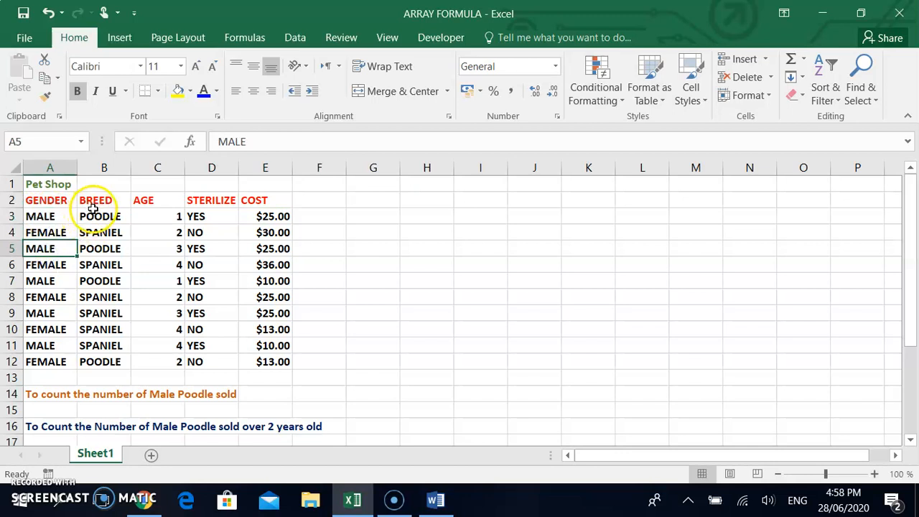
Step: Examine the table title and the first breed, age, sterilize and cost entries
{"action": "left_click", "coordinate": [36, 187]}
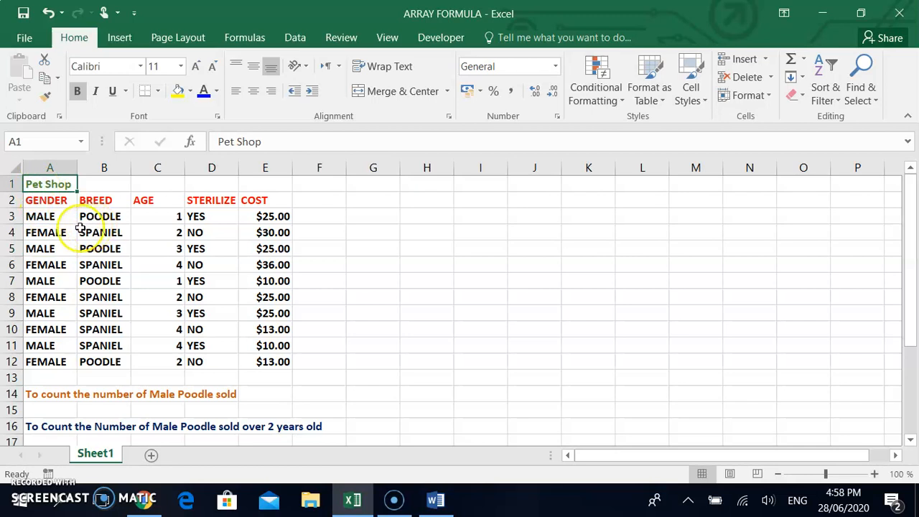
{"action": "left_click", "coordinate": [105, 202]}
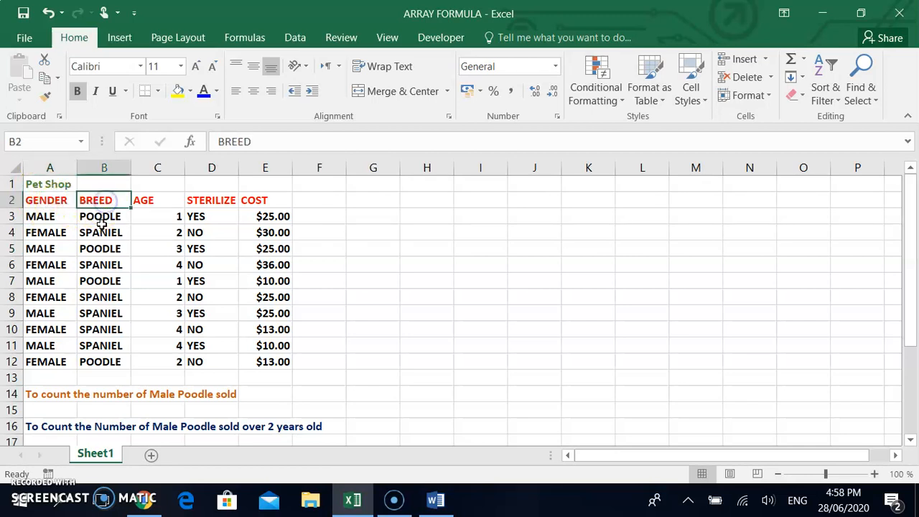
{"action": "left_click", "coordinate": [105, 219]}
{"action": "left_click", "coordinate": [103, 233]}
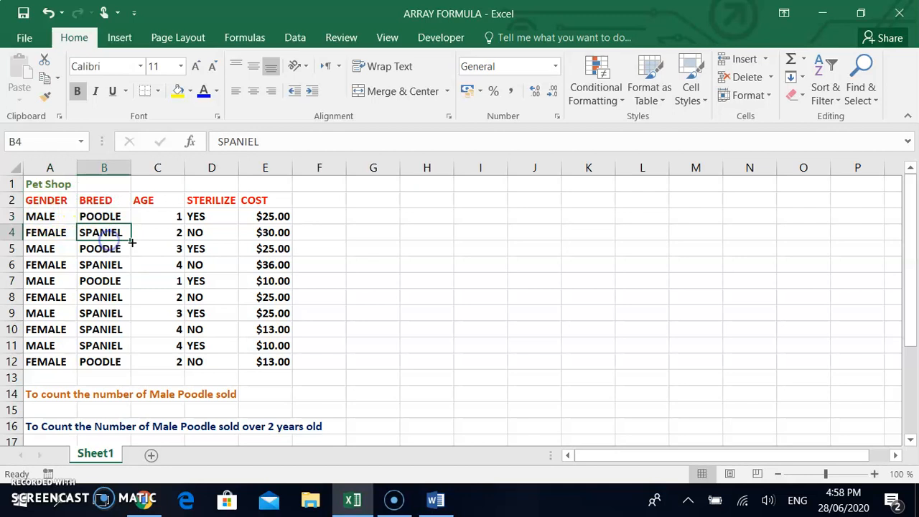
{"action": "left_click", "coordinate": [160, 215]}
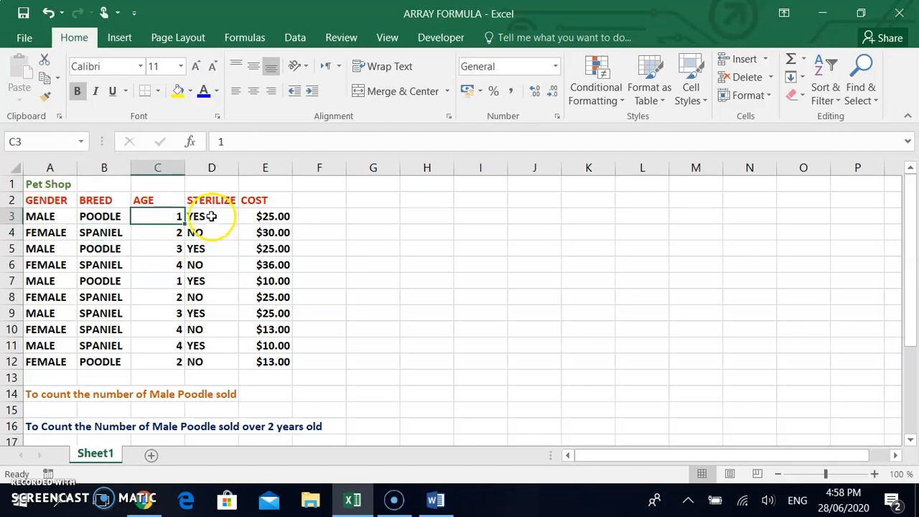
{"action": "left_click", "coordinate": [200, 218]}
{"action": "left_click", "coordinate": [208, 231]}
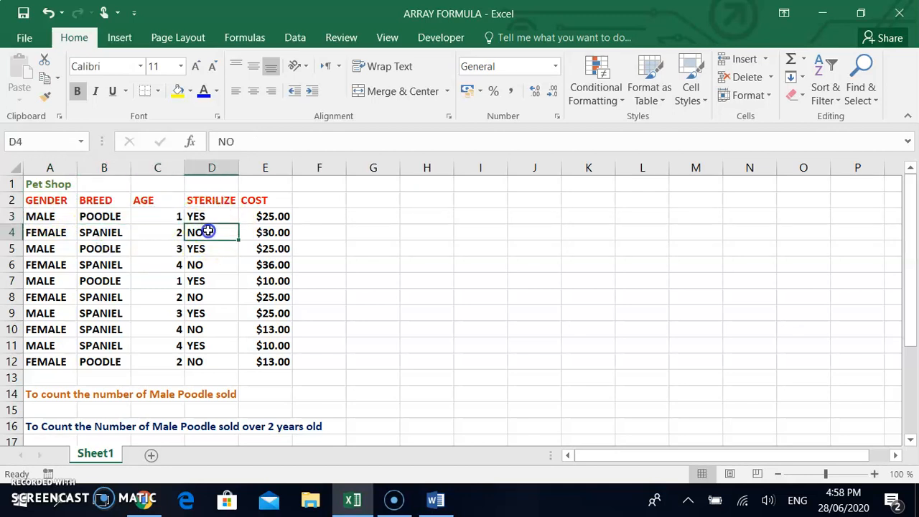
{"action": "left_click", "coordinate": [273, 216]}
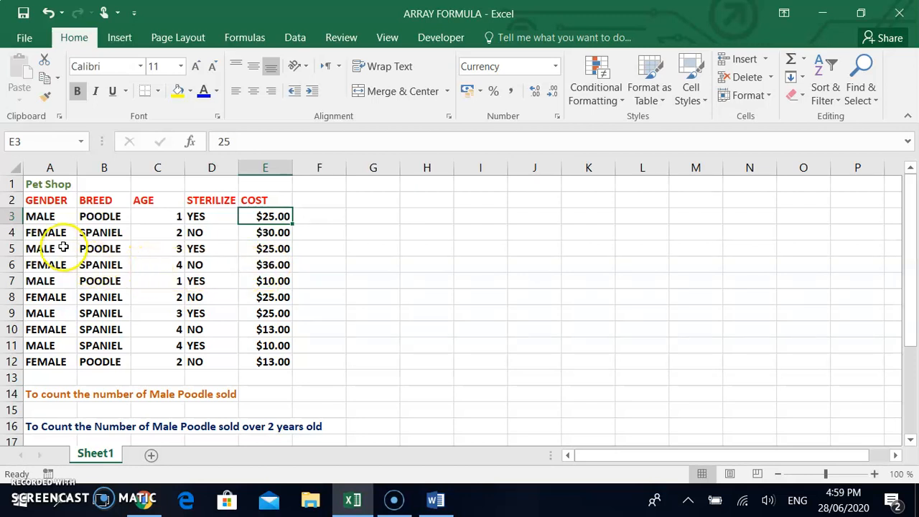
Step: Check the gender and breed pairs in the table to identify the male poodle rows
{"action": "left_click_drag", "start_coordinate": [55, 217], "coordinate": [101, 216]}
{"action": "left_click_drag", "start_coordinate": [56, 251], "coordinate": [100, 248]}
{"action": "left_click_drag", "start_coordinate": [44, 280], "coordinate": [115, 281]}
{"action": "left_click", "coordinate": [38, 313]}
{"action": "left_click", "coordinate": [96, 316]}
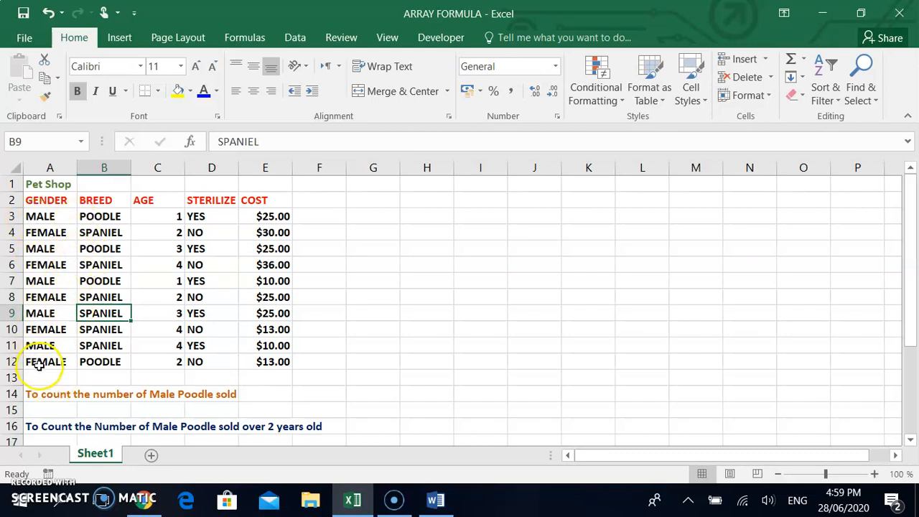
Step: Enter =SUM((A3:A12="MALE")*(B3:B12="POODLE")) as an array formula in A15 to count the male poodles sold
{"action": "left_click", "coordinate": [58, 408]}
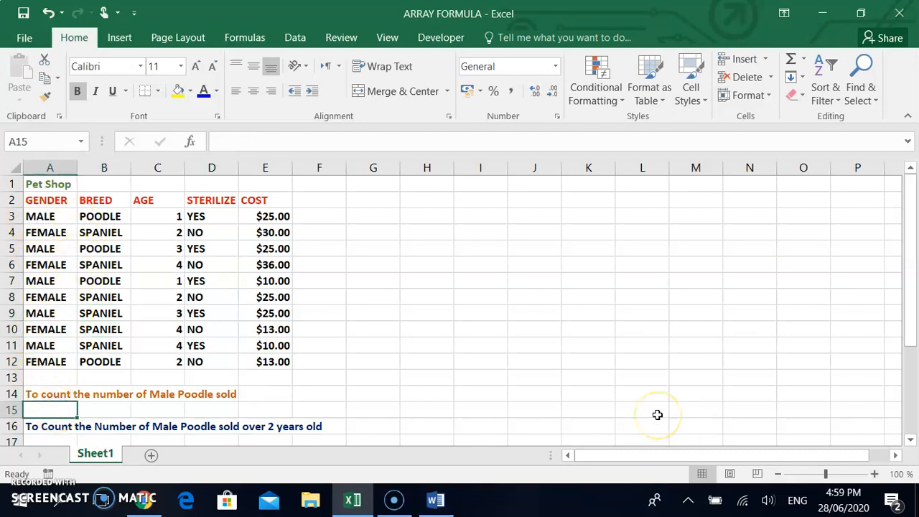
{"action": "type", "text": "="}
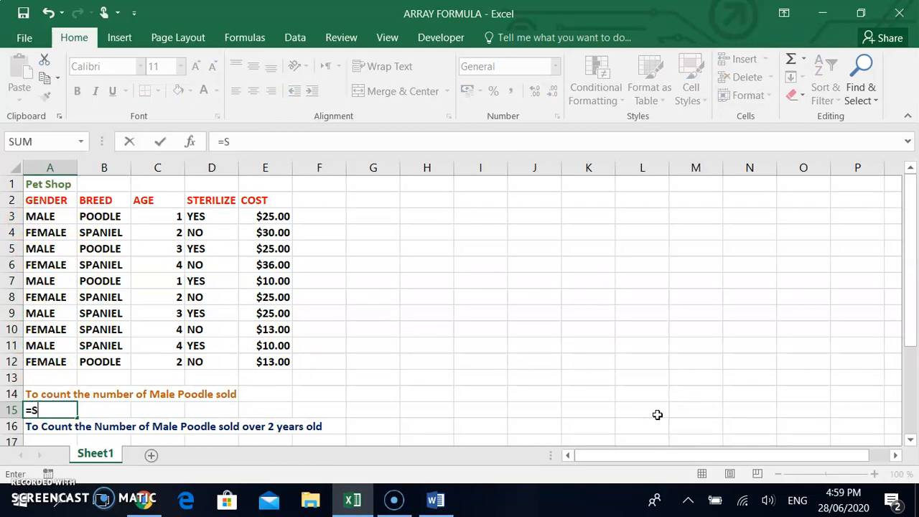
{"action": "type", "text": "SUM(("}
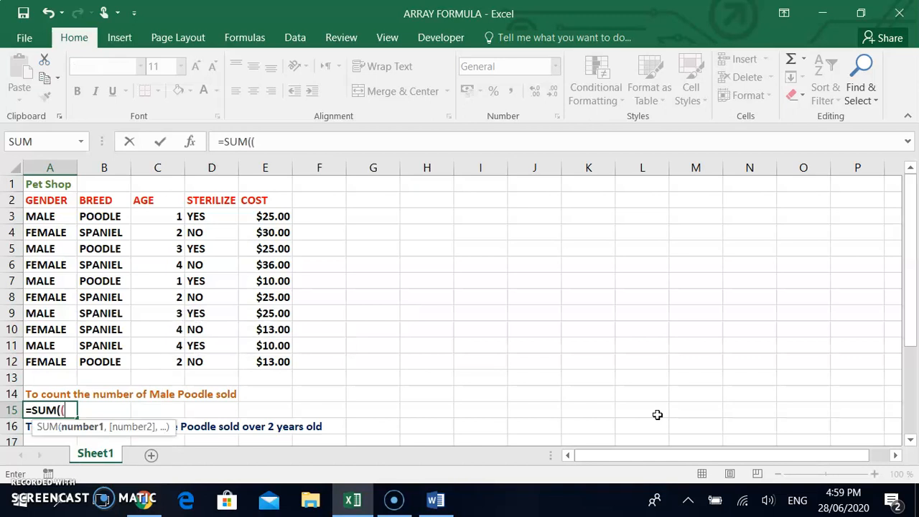
{"action": "left_click_drag", "start_coordinate": [45, 215], "coordinate": [47, 362]}
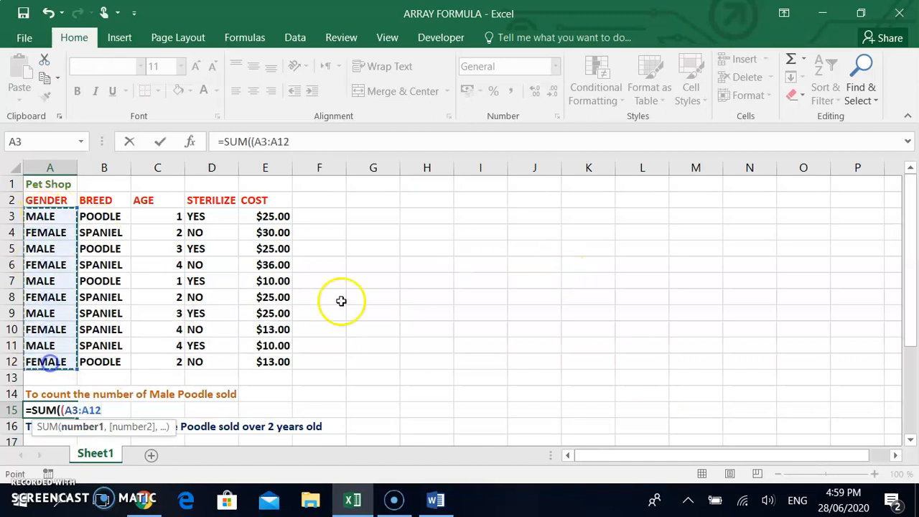
{"action": "type", "text": "=\"MALE\")*("}
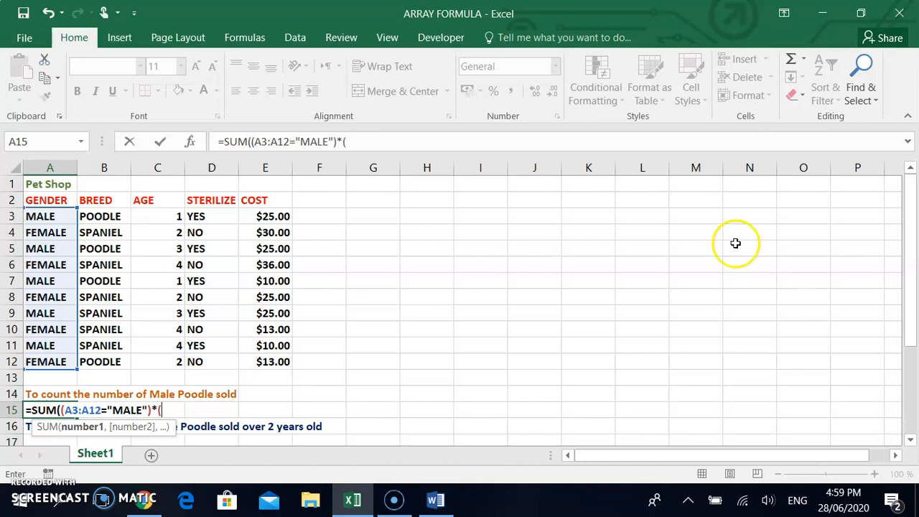
{"action": "left_click_drag", "start_coordinate": [117, 216], "coordinate": [118, 362]}
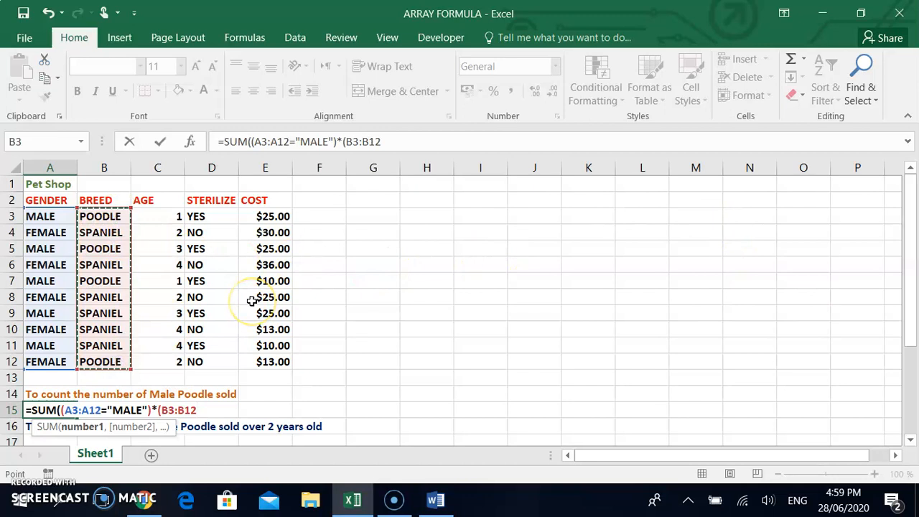
{"action": "type", "text": "=\"POODLE"}
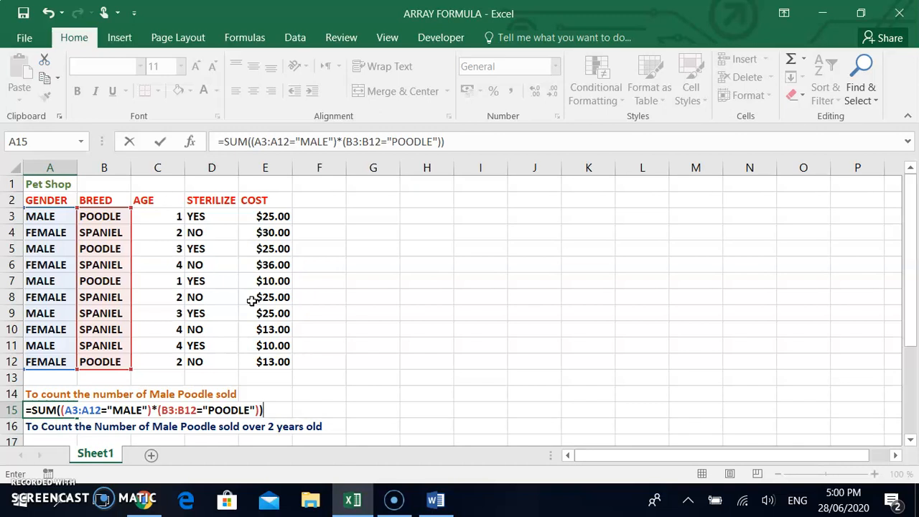
{"action": "key", "text": "ctrl+shift+Return"}
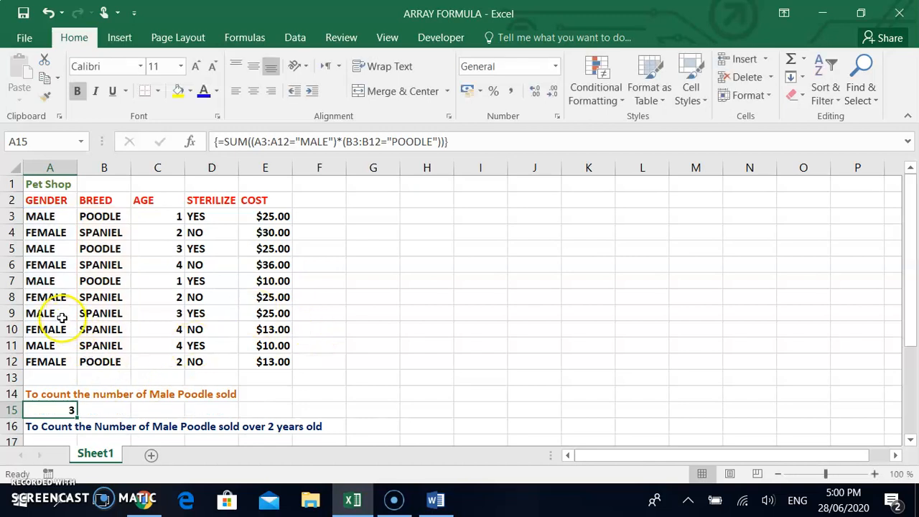
Step: Test the A15 array formula by changing the breed in B9 to POODLE, and undo that change
{"action": "left_click", "coordinate": [102, 314]}
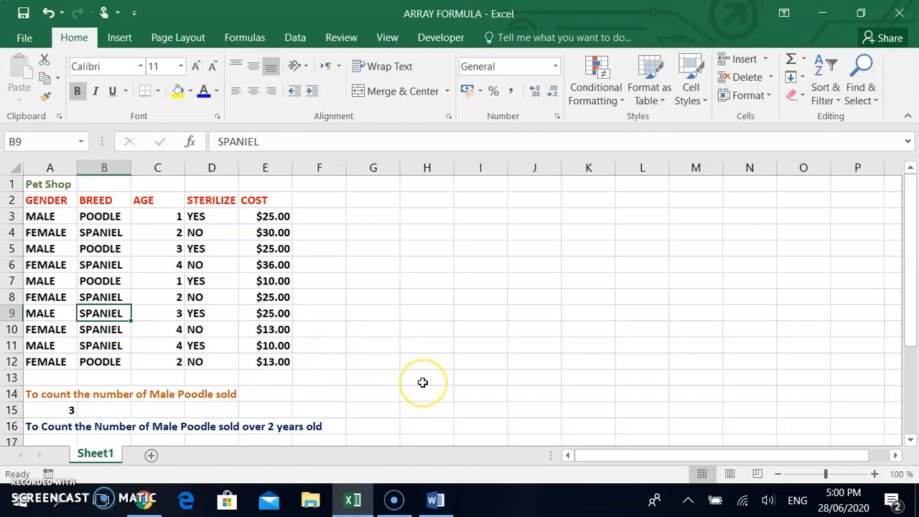
{"action": "type", "text": "POODLE"}
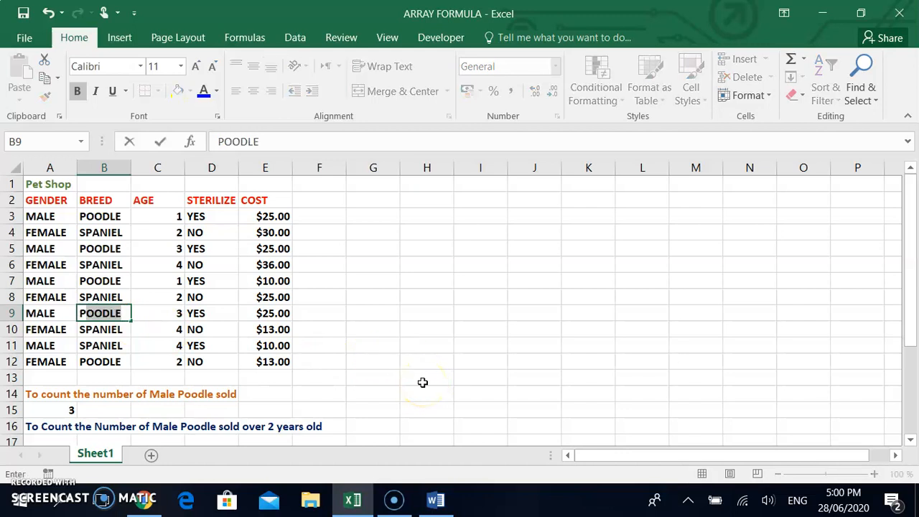
{"action": "key", "text": "Return"}
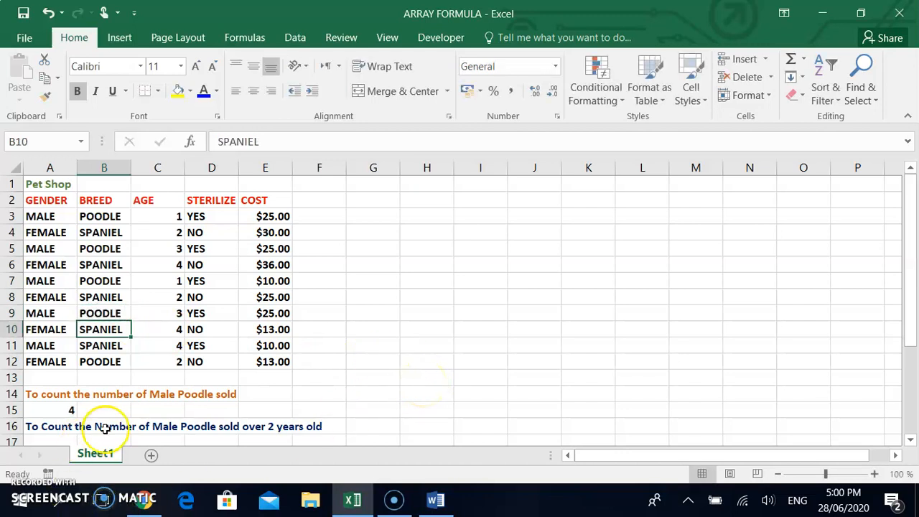
{"action": "left_click", "coordinate": [70, 409]}
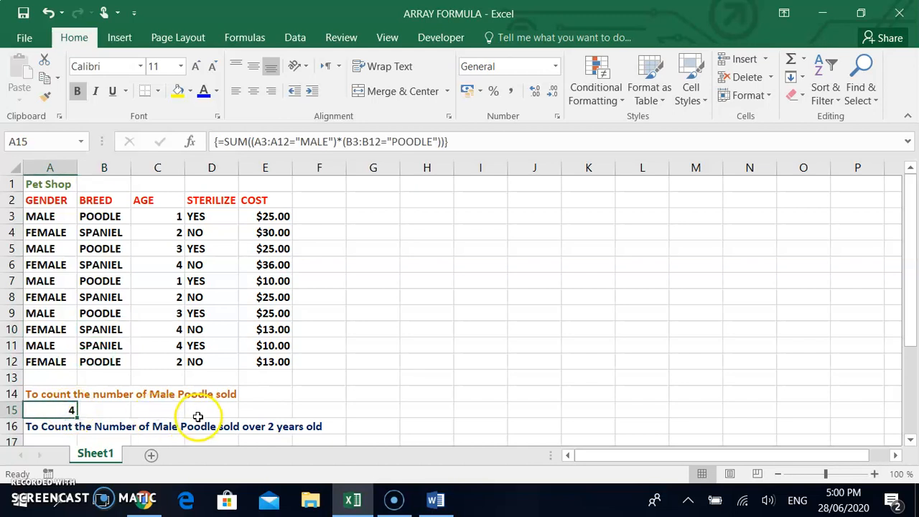
{"action": "key", "text": "ctrl+z"}
{"action": "scroll", "coordinate": [208, 410], "scroll_direction": "down", "scroll_amount": 2}
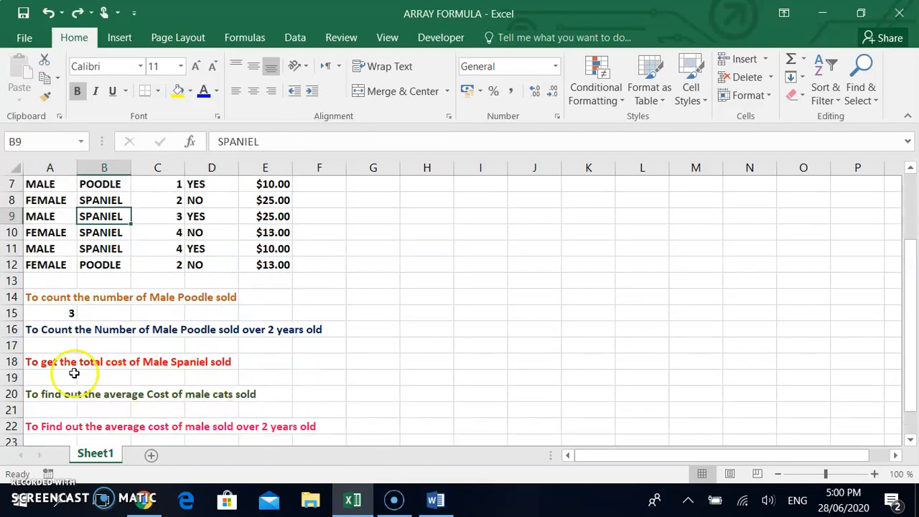
Step: Start a SUM formula in A17 with the gender condition (A3:A12="MALE") followed by a multiplication sign
{"action": "left_click", "coordinate": [46, 345]}
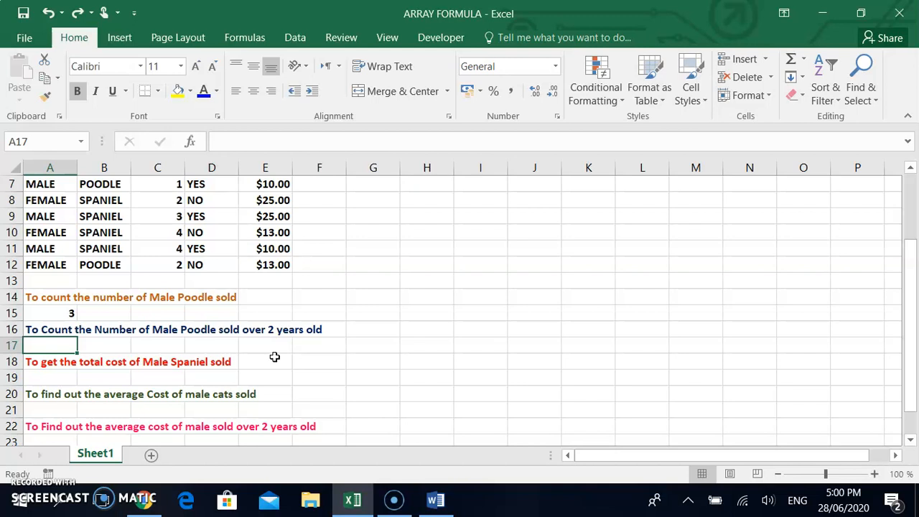
{"action": "scroll", "coordinate": [275, 357], "scroll_direction": "up", "scroll_amount": 1}
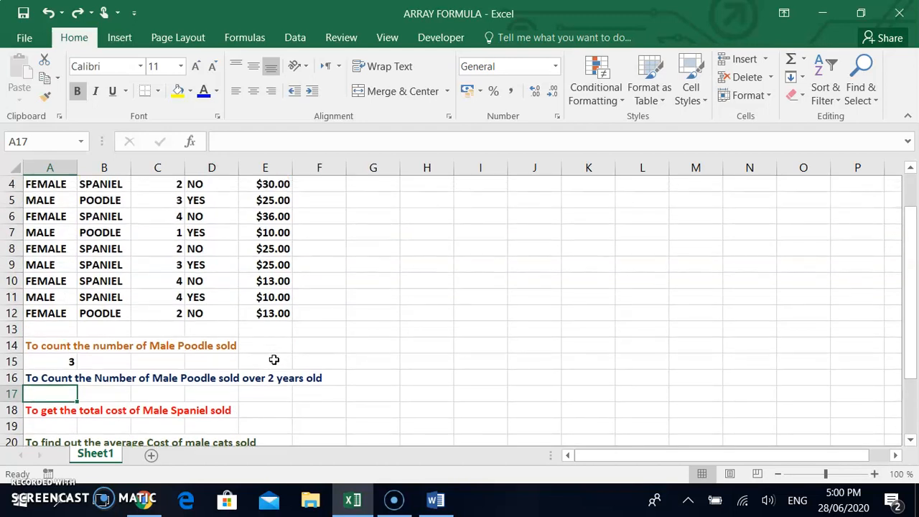
{"action": "type", "text": "="}
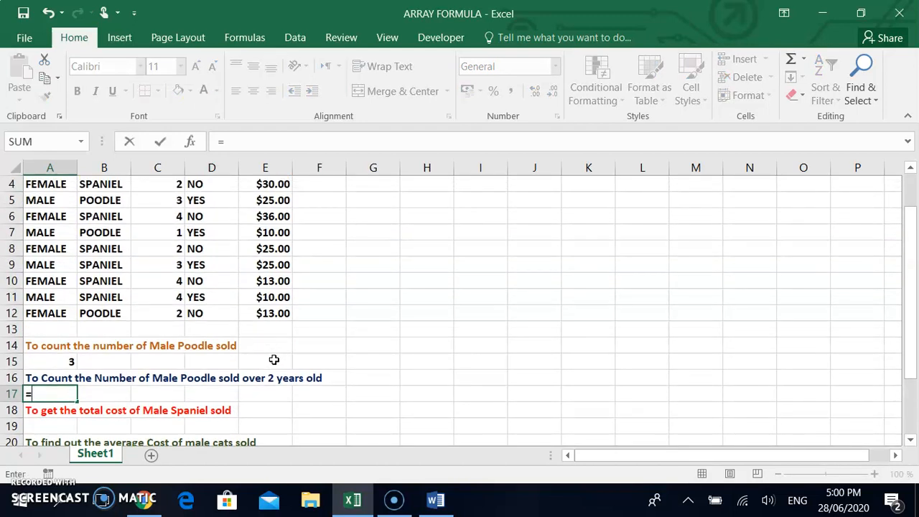
{"action": "type", "text": "SUM"}
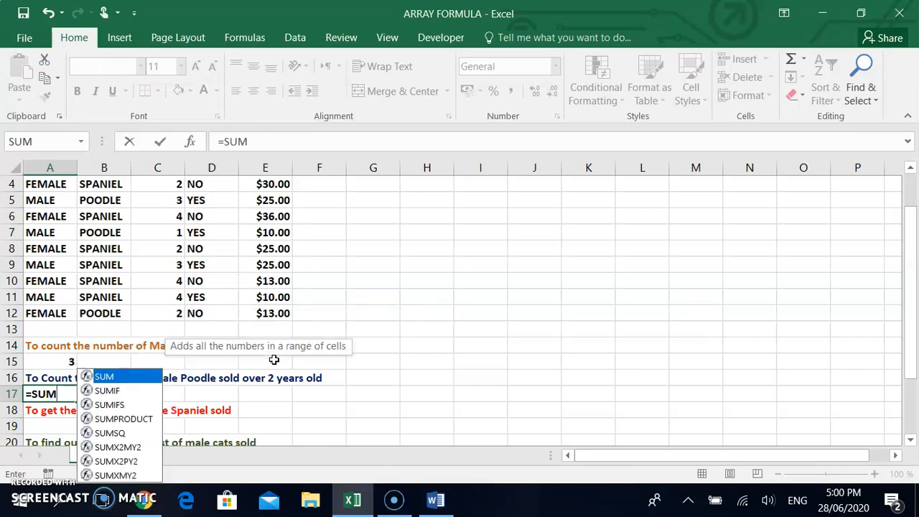
{"action": "type", "text": "(("}
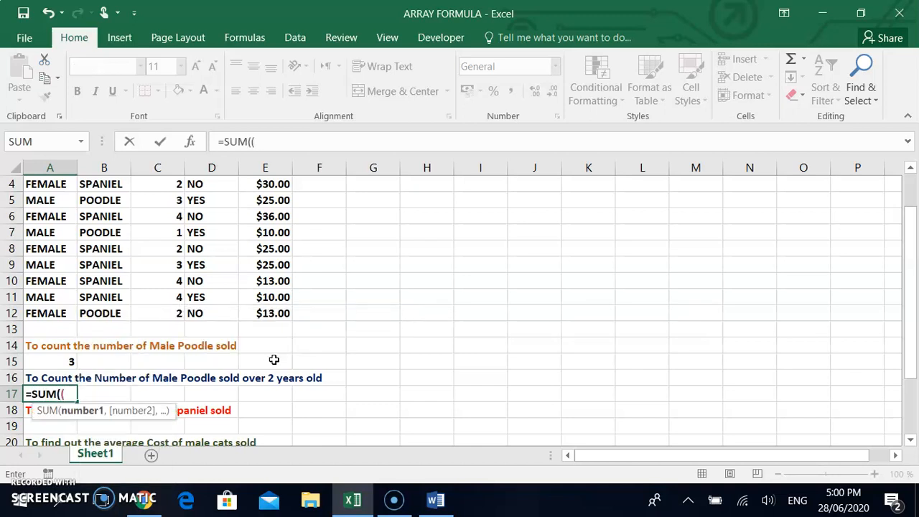
{"action": "scroll", "coordinate": [62, 359], "scroll_direction": "up", "scroll_amount": 1}
{"action": "left_click", "coordinate": [45, 216]}
{"action": "left_click_drag", "start_coordinate": [46, 216], "coordinate": [45, 362]}
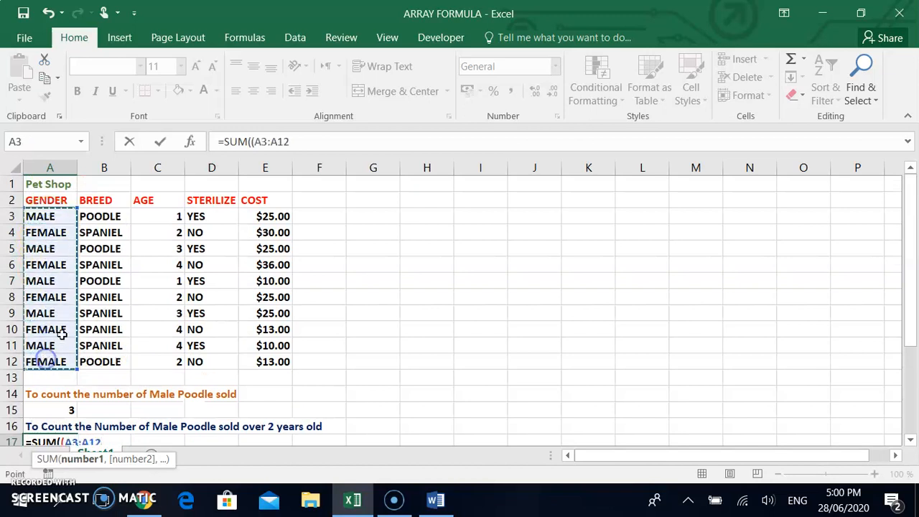
{"action": "type", "text": "=\""}
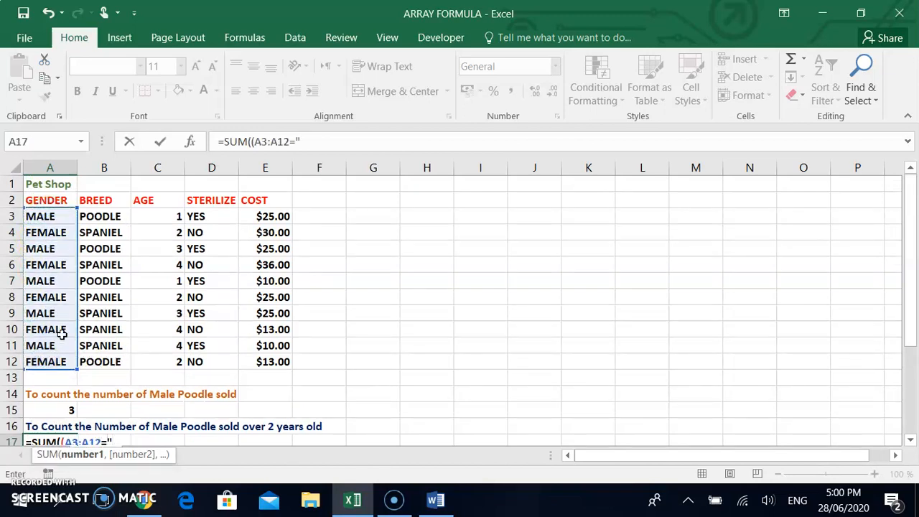
{"action": "type", "text": "MALE\")*"}
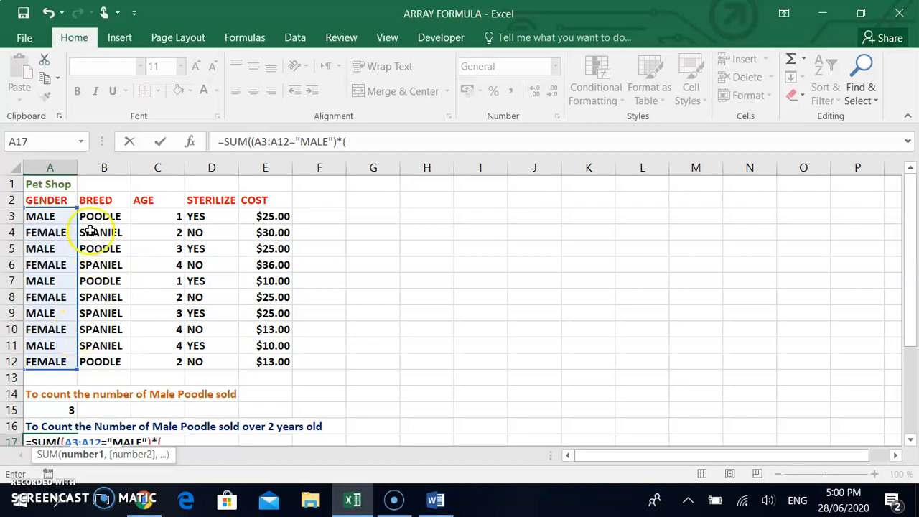
Step: Add the breed condition (B3:B12="POODLE") to the SUM formula in A17
{"action": "type", "text": "("}
{"action": "left_click_drag", "start_coordinate": [102, 216], "coordinate": [115, 361]}
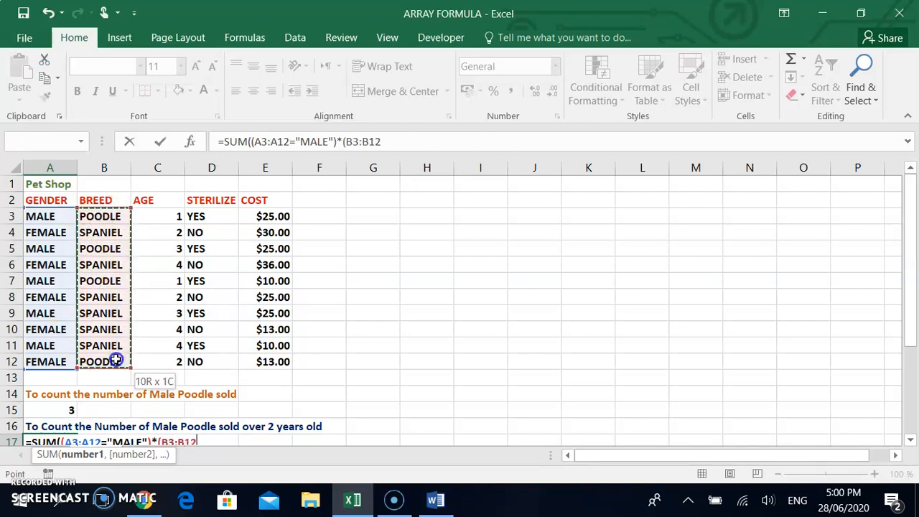
{"action": "type", "text": "=\""}
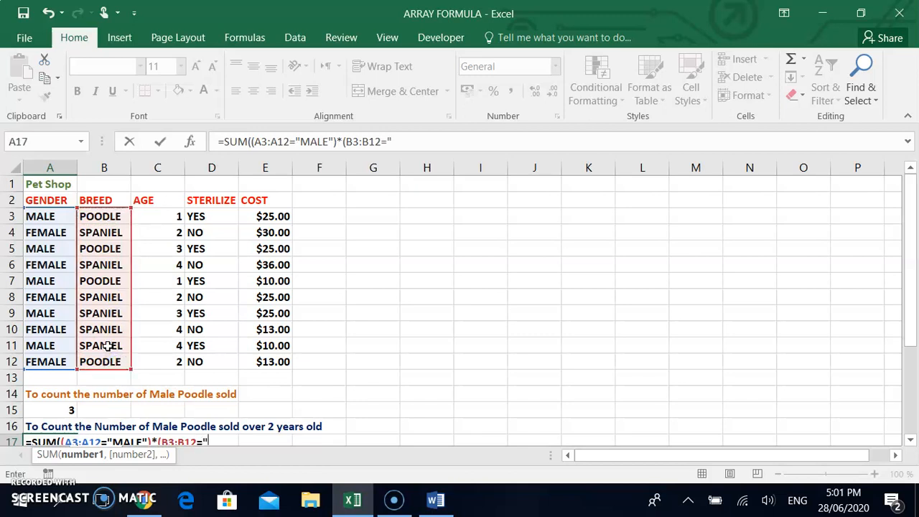
{"action": "type", "text": "POODLE"}
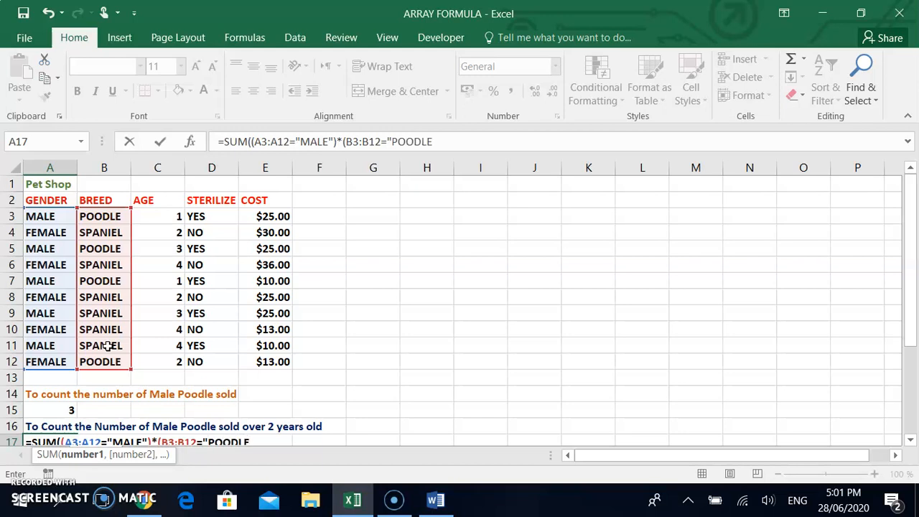
{"action": "scroll", "coordinate": [216, 314], "scroll_direction": "down", "scroll_amount": 1}
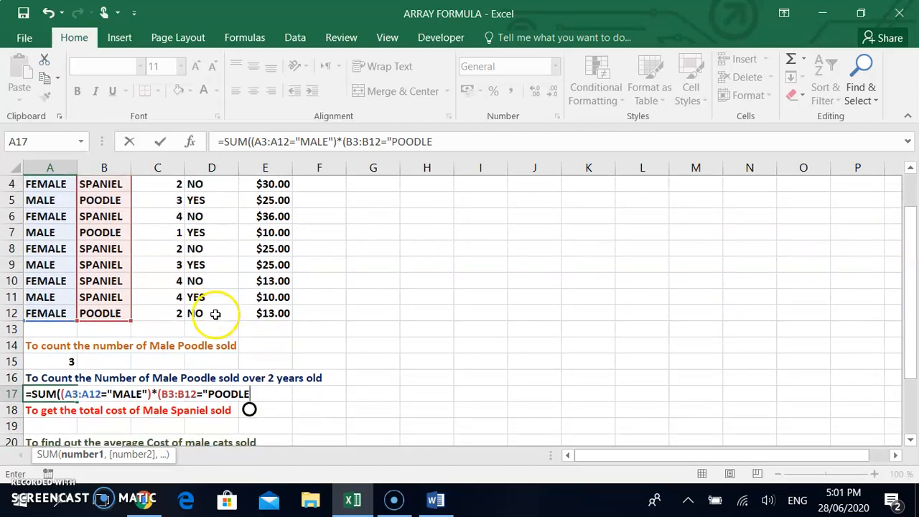
{"action": "type", "text": "\""}
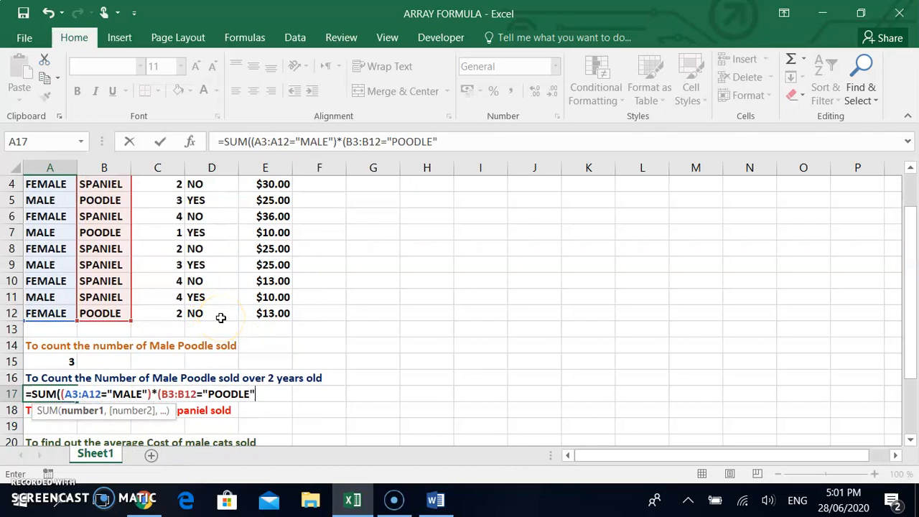
{"action": "type", "text": ")"}
Step: Multiply by the age condition (C3:C12>2) in the A17 formula and enter it as an array formula
{"action": "type", "text": "*("}
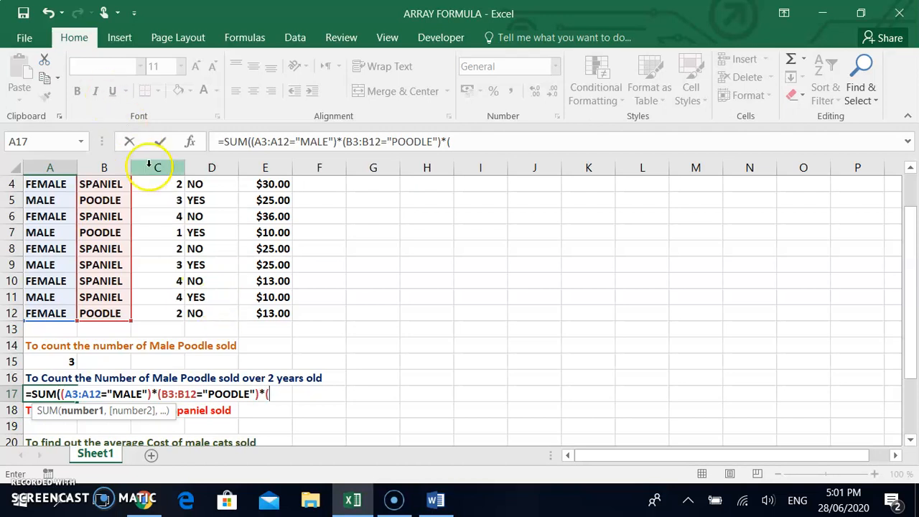
{"action": "scroll", "coordinate": [165, 274], "scroll_direction": "up", "scroll_amount": 1}
{"action": "left_click", "coordinate": [161, 218]}
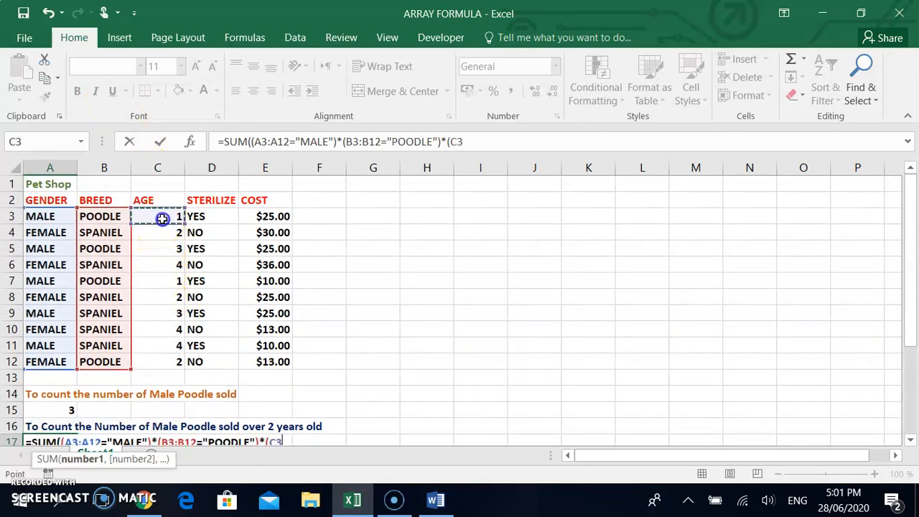
{"action": "left_click_drag", "start_coordinate": [163, 222], "coordinate": [166, 362]}
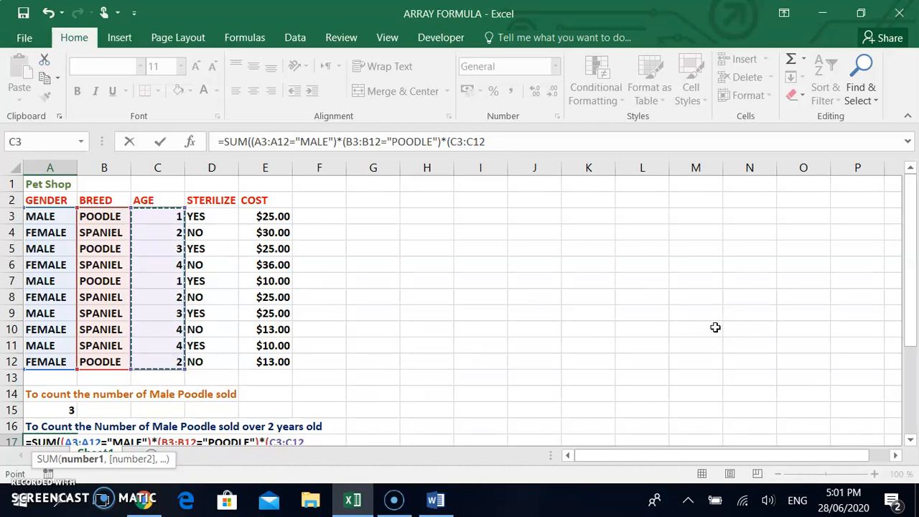
{"action": "type", "text": ">2))"}
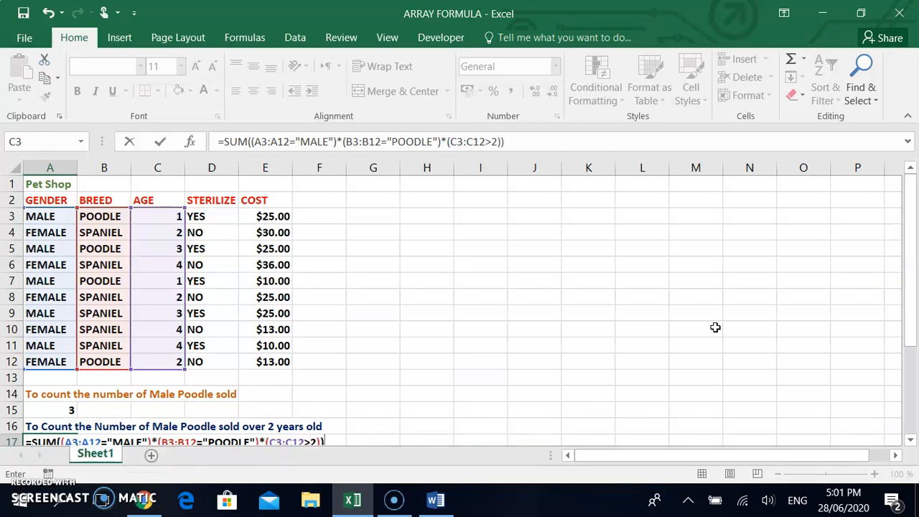
{"action": "key", "text": "ctrl+shift+Return"}
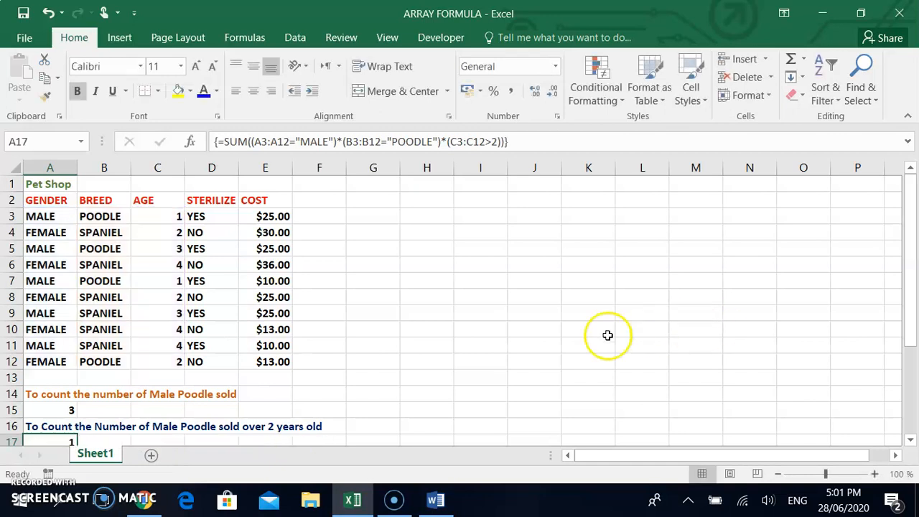
{"action": "scroll", "coordinate": [457, 328], "scroll_direction": "down", "scroll_amount": 1}
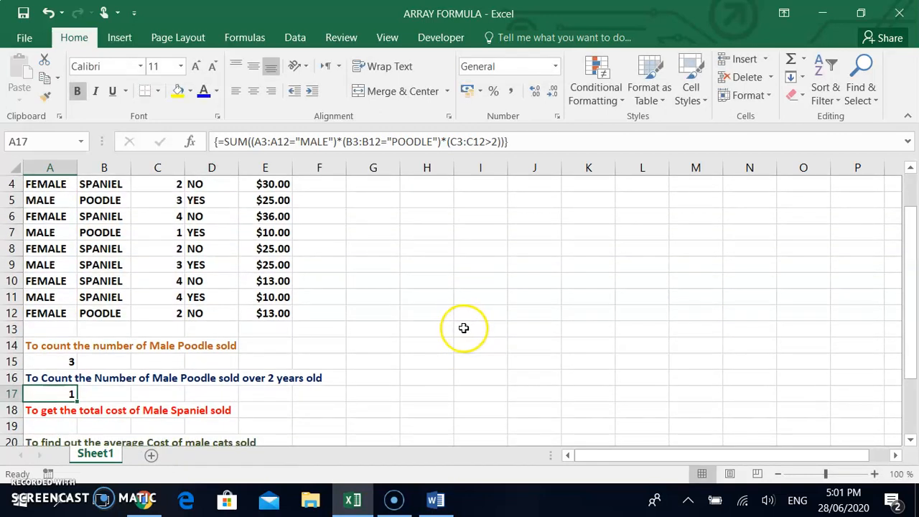
Step: Check the male poodles' ages, test the A17 array formula by changing the age in C7 to 4, and undo that change
{"action": "scroll", "coordinate": [373, 336], "scroll_direction": "up", "scroll_amount": 1}
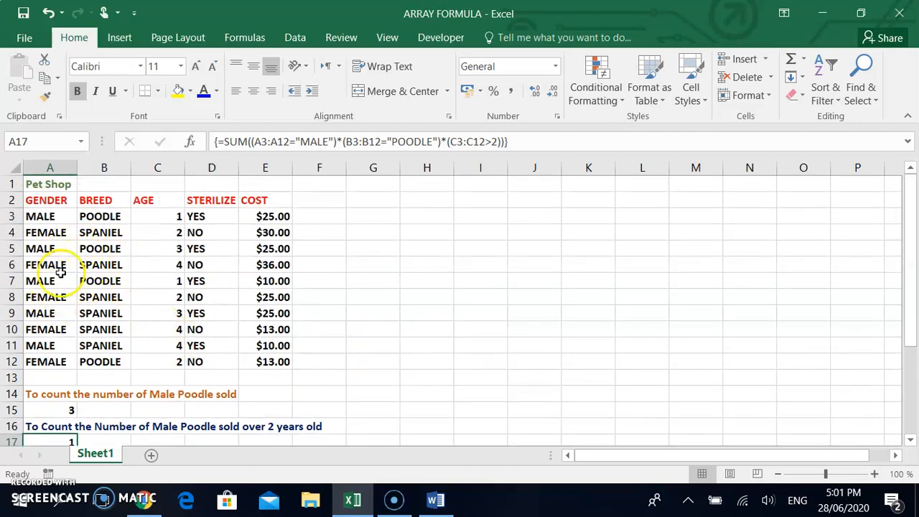
{"action": "left_click", "coordinate": [167, 216]}
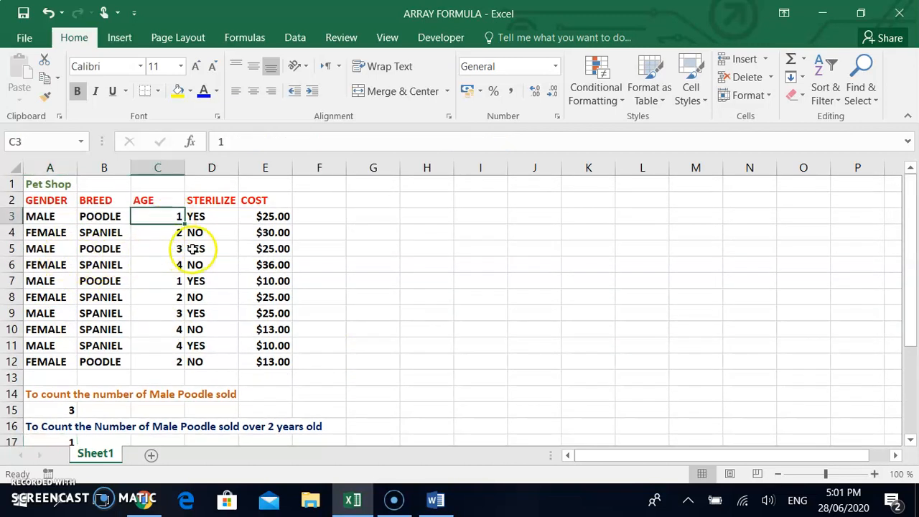
{"action": "left_click", "coordinate": [170, 249]}
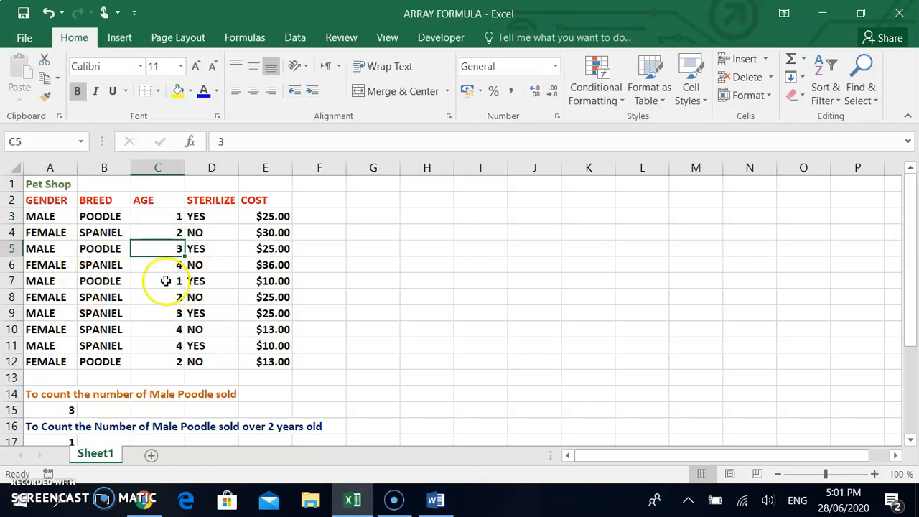
{"action": "left_click", "coordinate": [165, 281]}
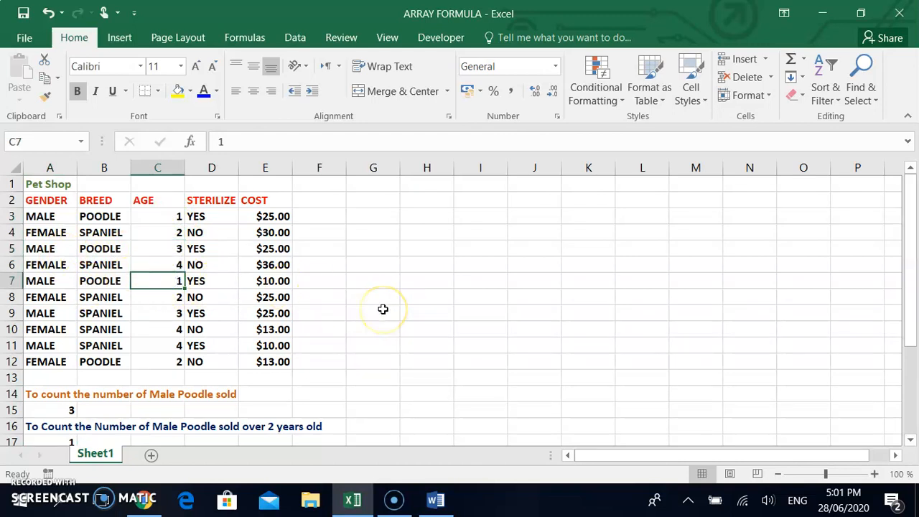
{"action": "type", "text": "4"}
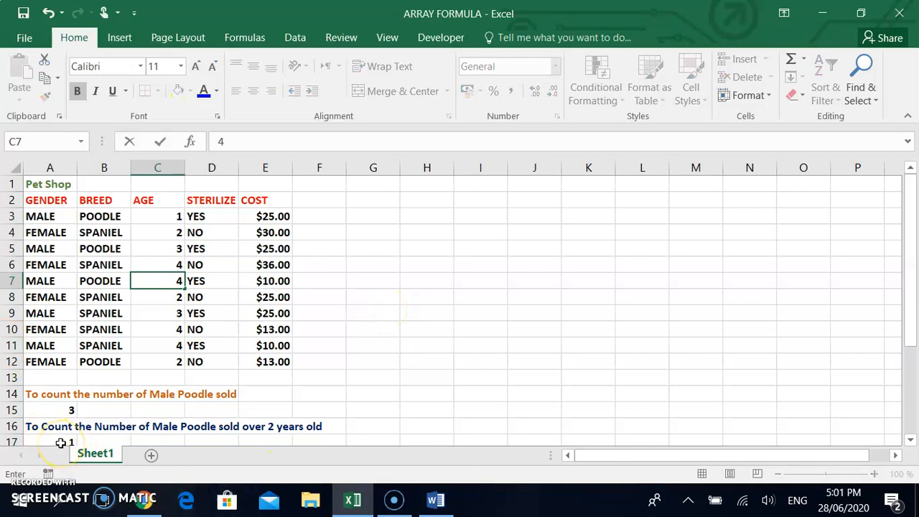
{"action": "key", "text": "Return"}
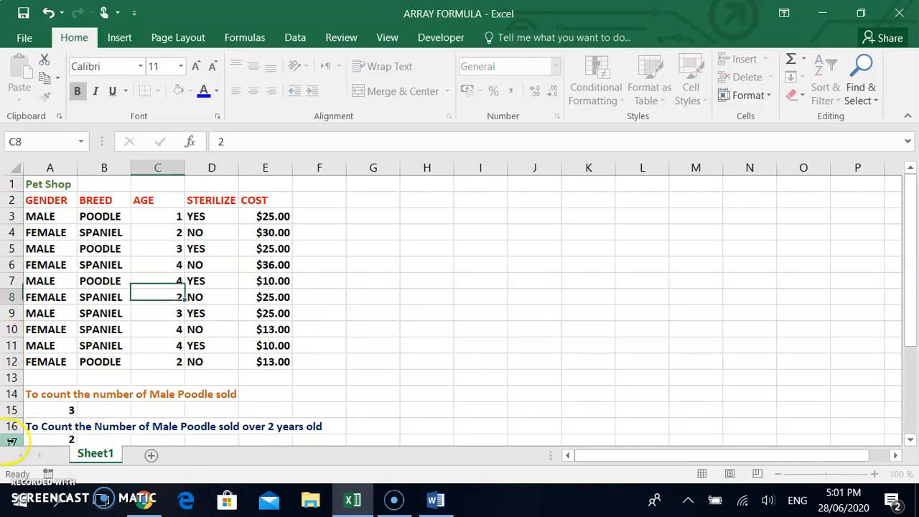
{"action": "key", "text": "ctrl+z"}
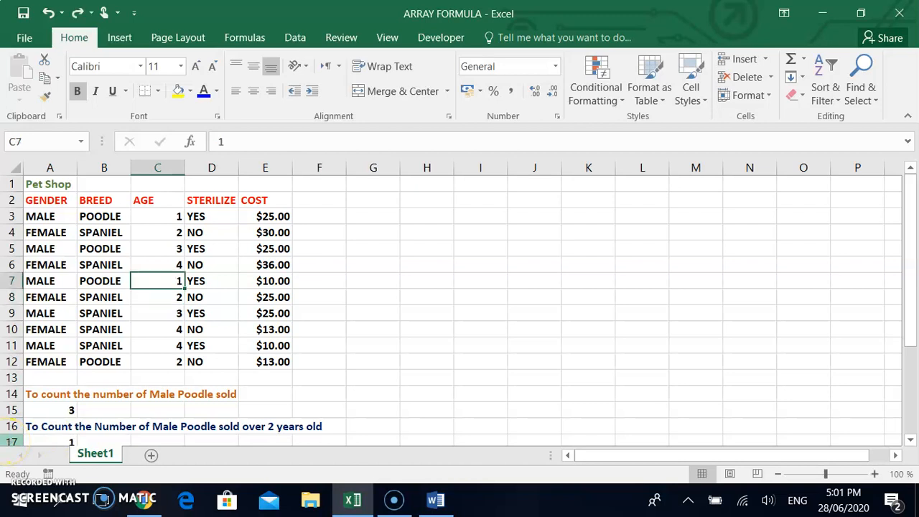
Step: Start a formula in A21 with a SUM function containing an IF function
{"action": "scroll", "coordinate": [238, 359], "scroll_direction": "down", "scroll_amount": 2}
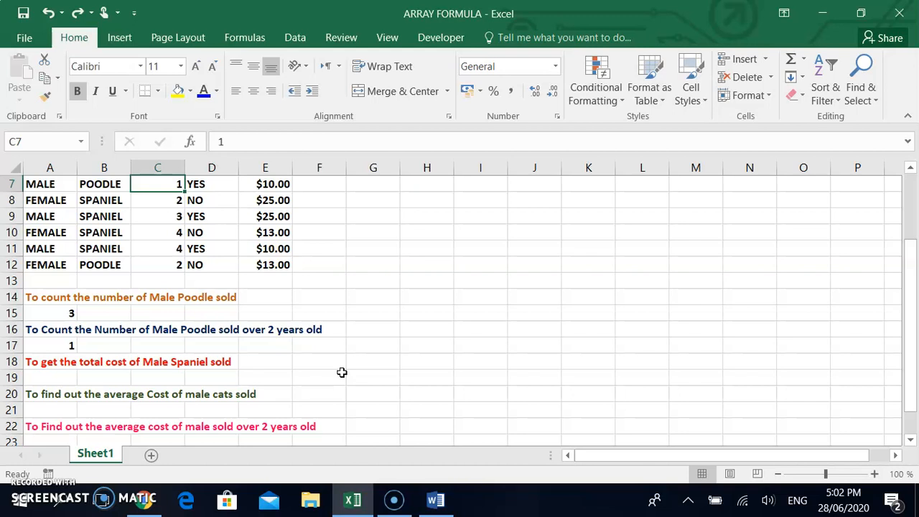
{"action": "left_click", "coordinate": [43, 410]}
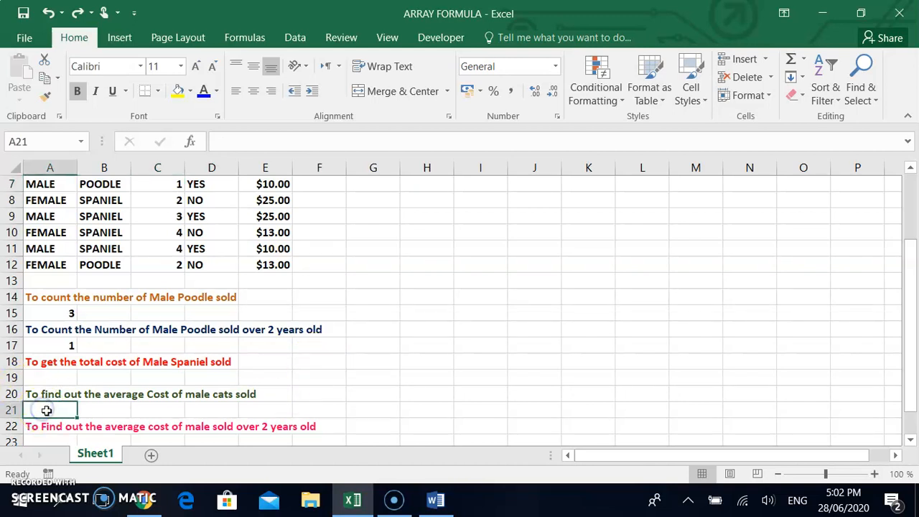
{"action": "type", "text": "="}
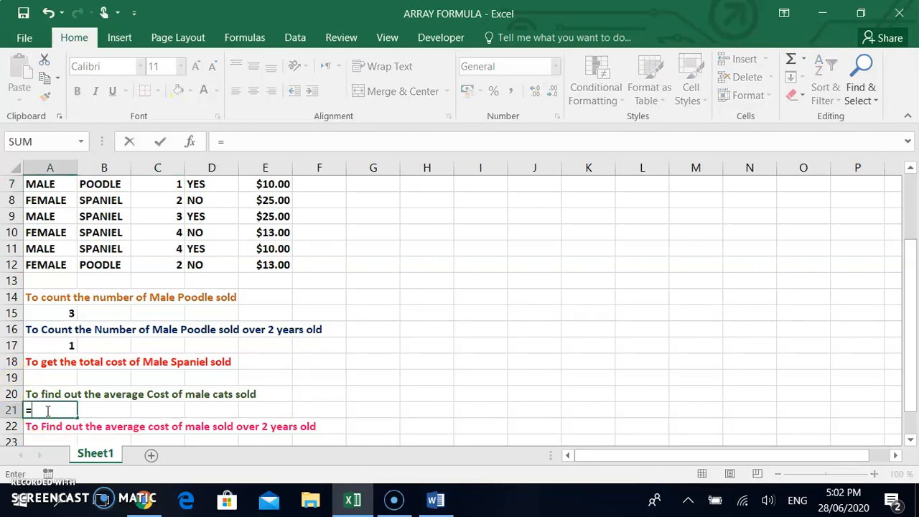
{"action": "type", "text": "SUM"}
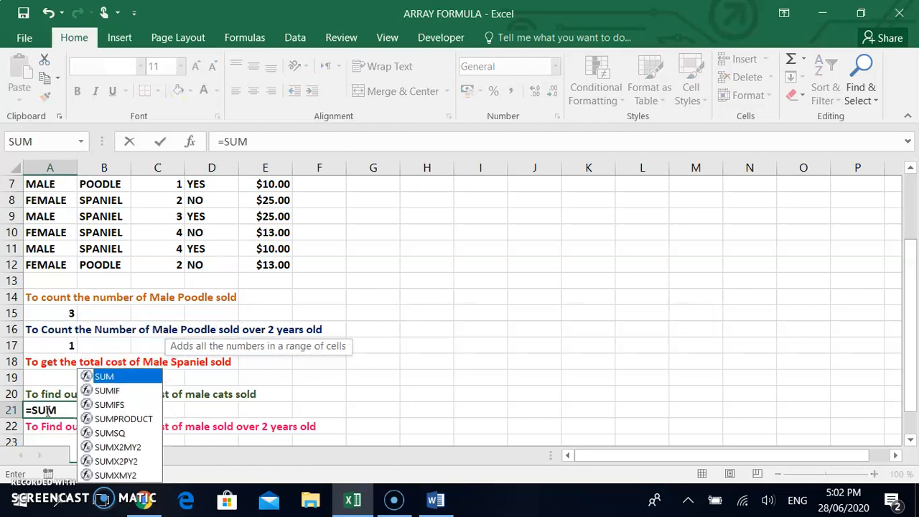
{"action": "type", "text": "(IF"}
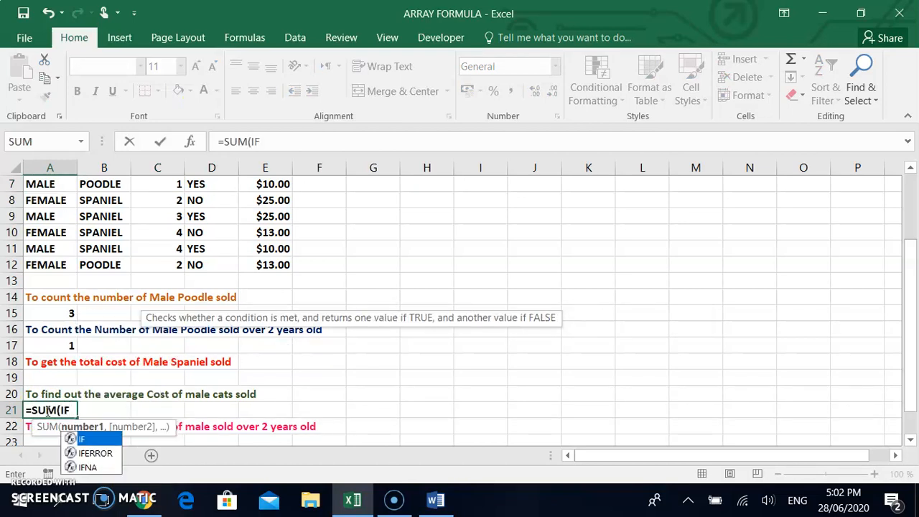
{"action": "type", "text": "("}
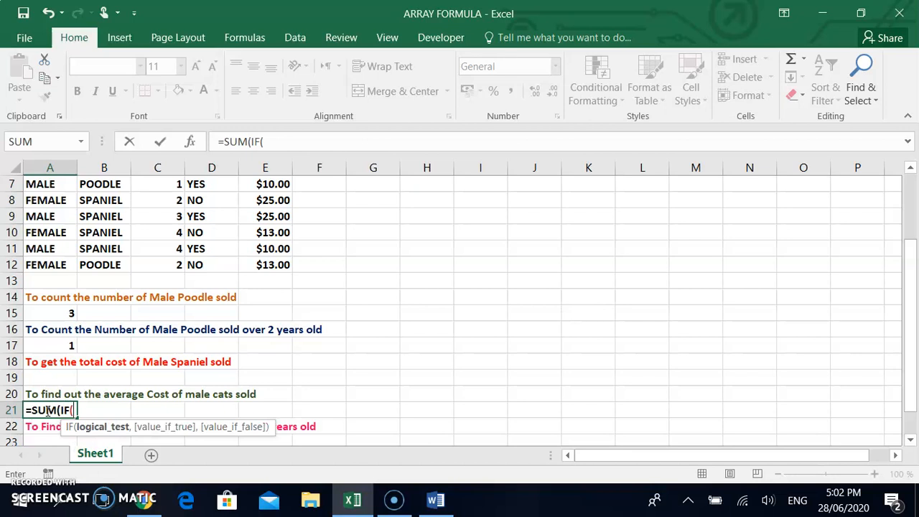
Step: Set the IF function's logical test in A21 to A3:A12="Male", followed by a comma
{"action": "scroll", "coordinate": [35, 302], "scroll_direction": "up", "scroll_amount": 1}
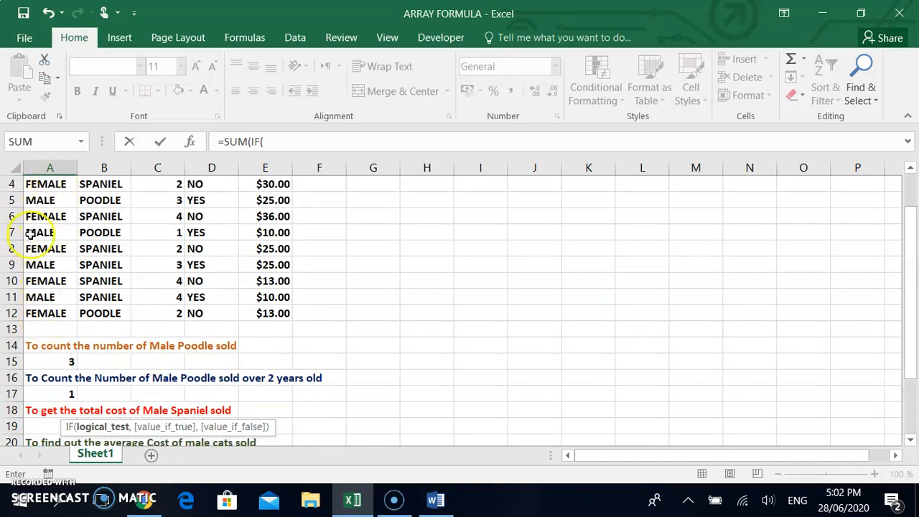
{"action": "scroll", "coordinate": [32, 232], "scroll_direction": "up", "scroll_amount": 1}
{"action": "left_click_drag", "start_coordinate": [48, 215], "coordinate": [46, 359]}
{"action": "scroll", "coordinate": [157, 353], "scroll_direction": "down", "scroll_amount": 2}
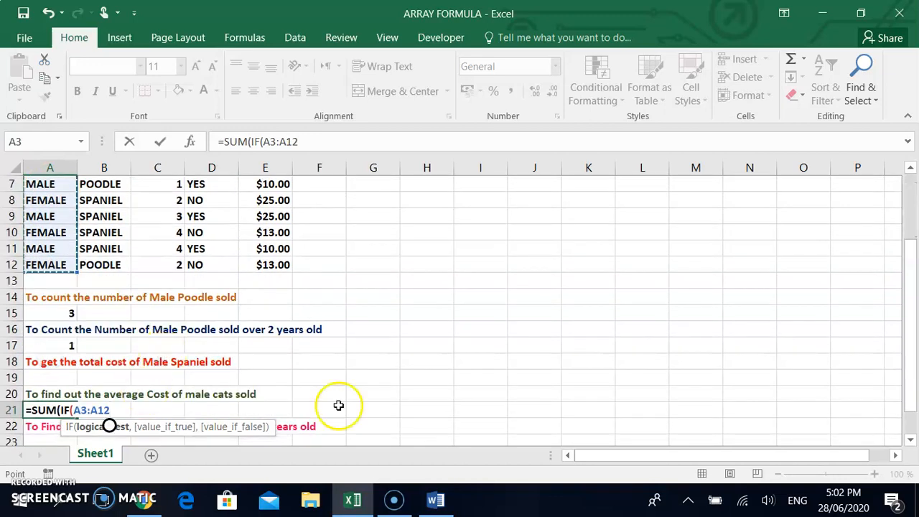
{"action": "type", "text": "="}
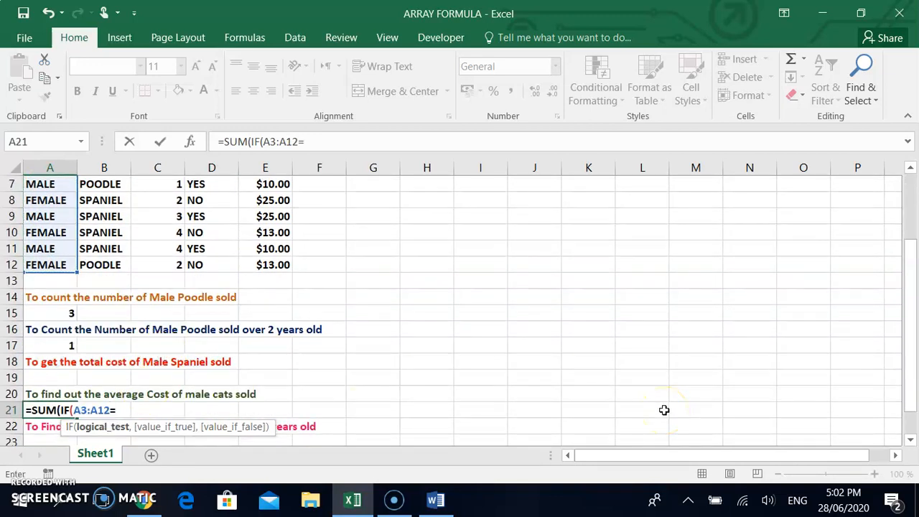
{"action": "type", "text": "\"Male\""}
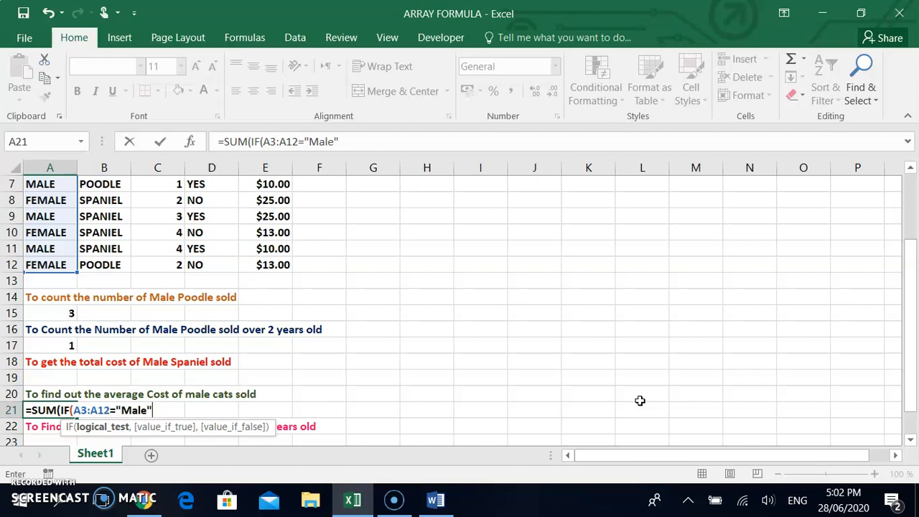
{"action": "type", "text": ",,"}
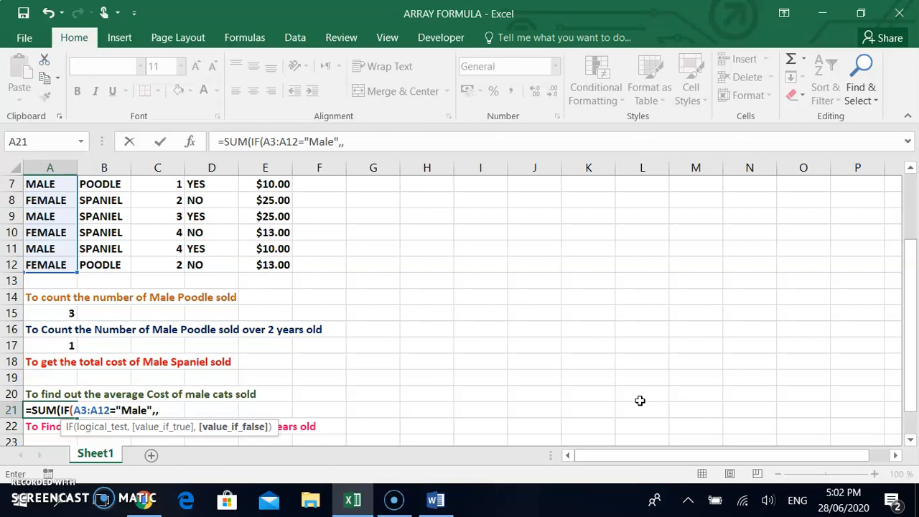
{"action": "key", "text": "BackSpace"}
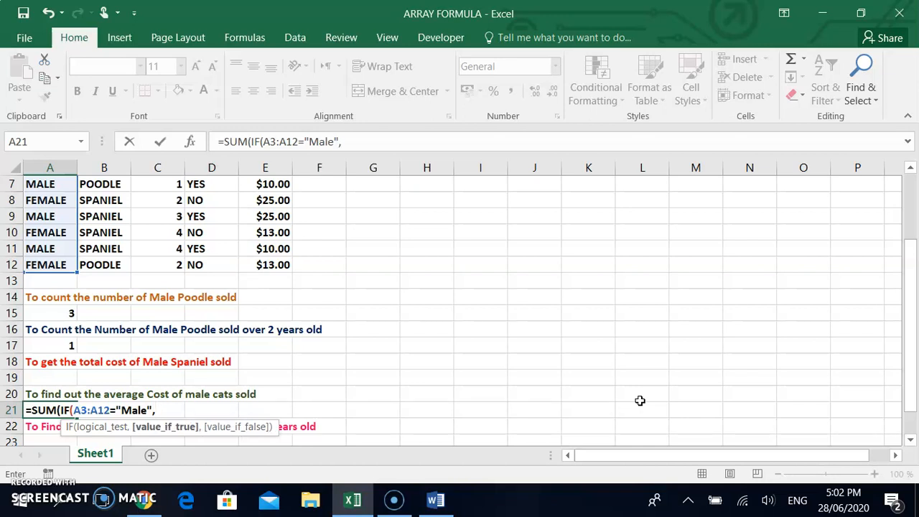
Step: Nest a second IF in the A21 formula with the breed condition B3:B12="APANIEL", followed by a comma
{"action": "type", "text": "IF"}
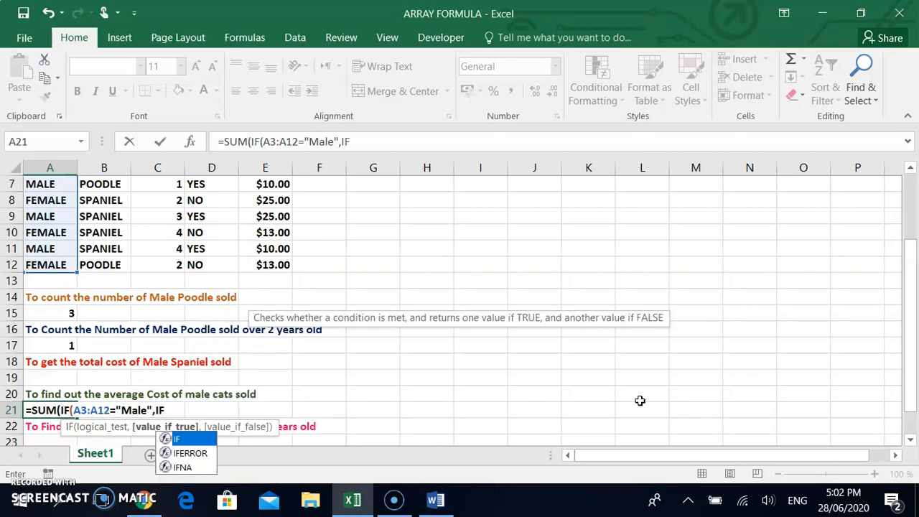
{"action": "type", "text": "("}
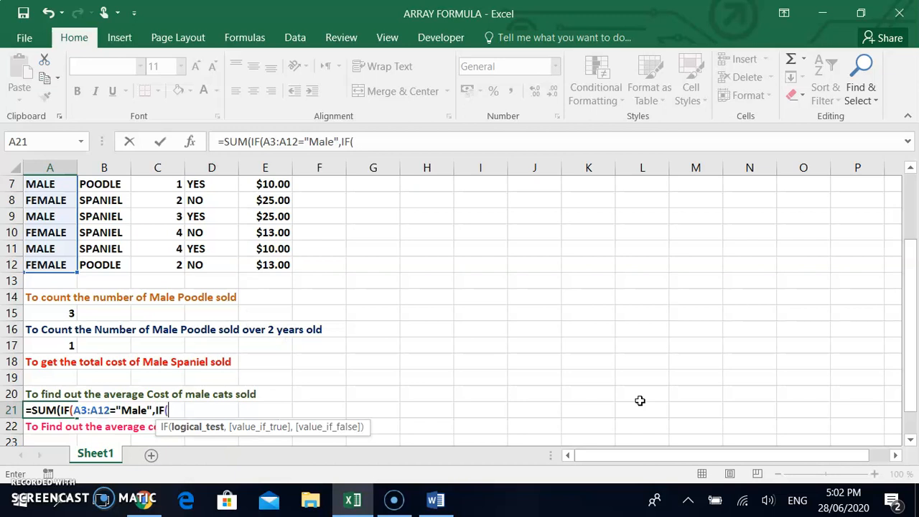
{"action": "scroll", "coordinate": [330, 286], "scroll_direction": "up", "scroll_amount": 2}
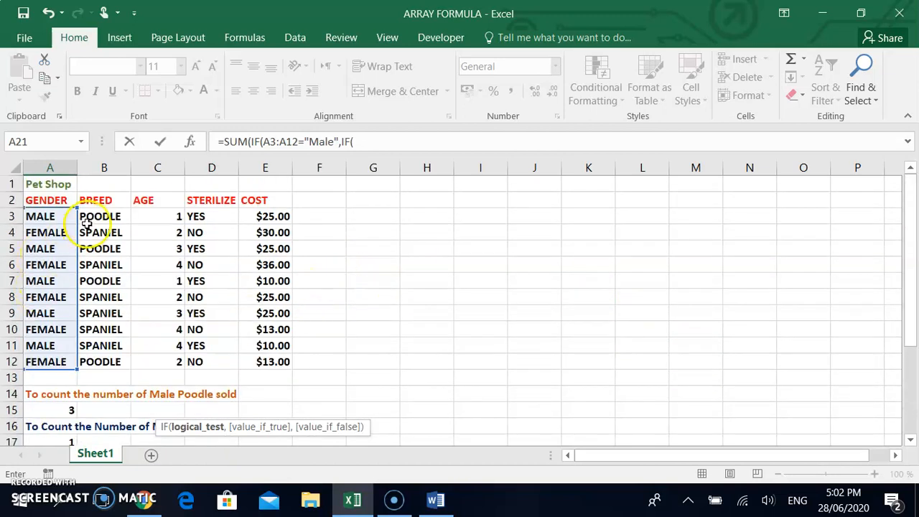
{"action": "left_click_drag", "start_coordinate": [98, 215], "coordinate": [98, 357]}
{"action": "scroll", "coordinate": [123, 349], "scroll_direction": "down", "scroll_amount": 2}
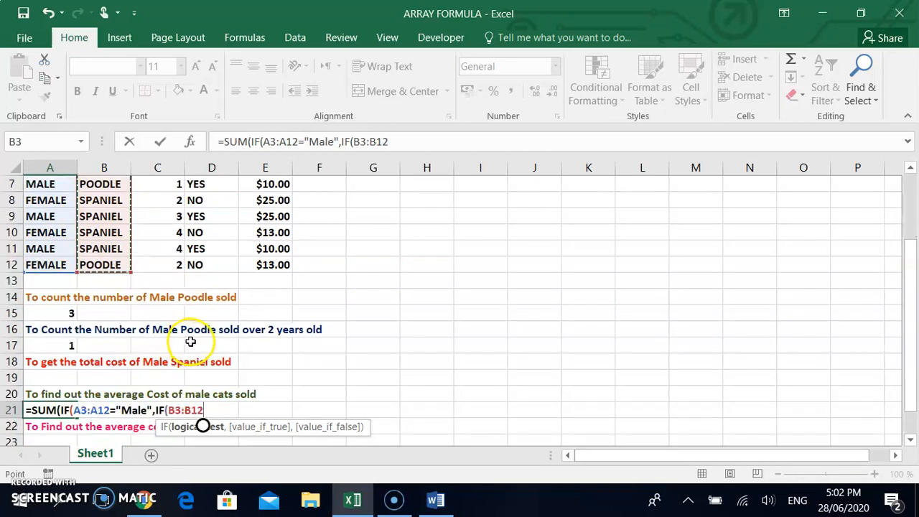
{"action": "scroll", "coordinate": [190, 342], "scroll_direction": "down", "scroll_amount": 1}
{"action": "type", "text": "="}
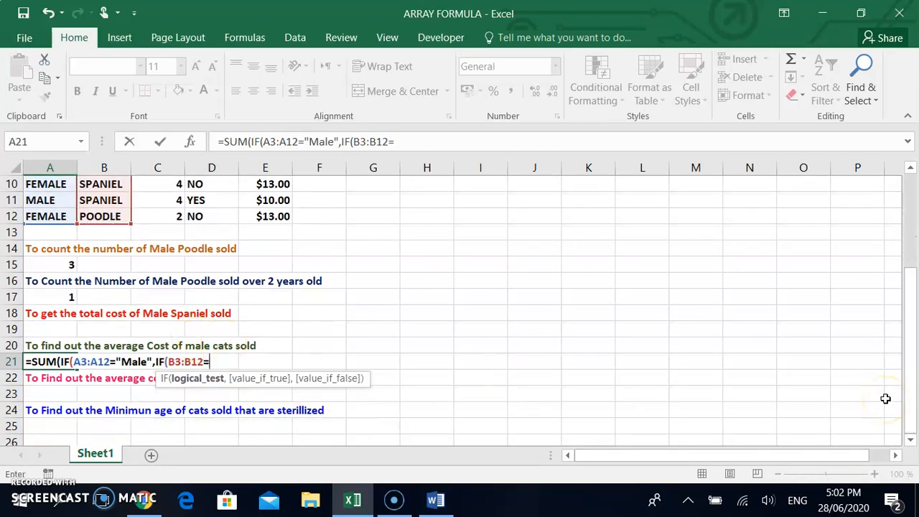
{"action": "type", "text": "\"APANIE"}
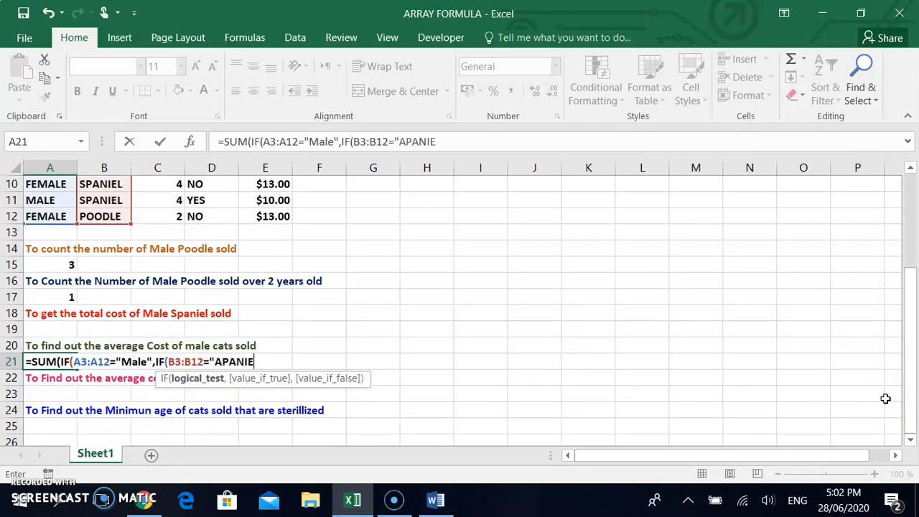
{"action": "type", "text": "L\","}
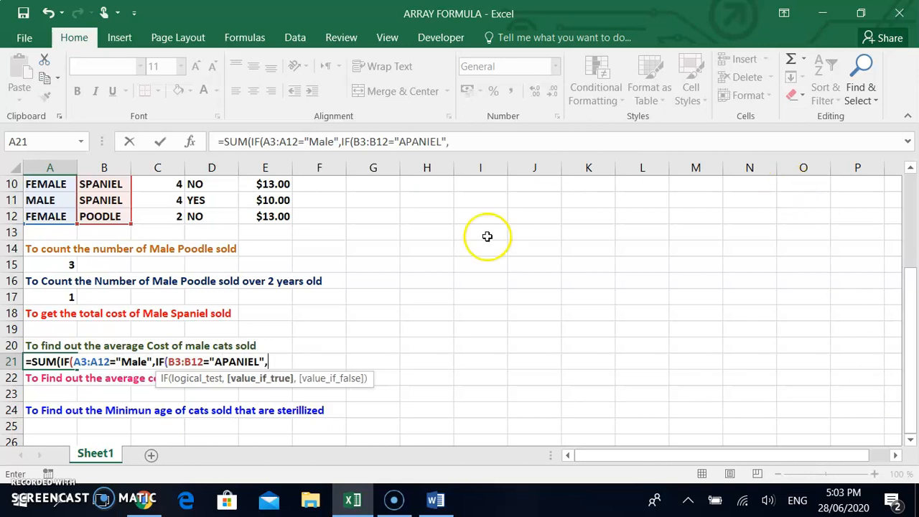
Step: Make the nested IF return the costs in E3:E12, use 0 as both false values, and enter A21 as an array formula
{"action": "scroll", "coordinate": [443, 268], "scroll_direction": "up", "scroll_amount": 3}
{"action": "left_click_drag", "start_coordinate": [282, 219], "coordinate": [259, 363]}
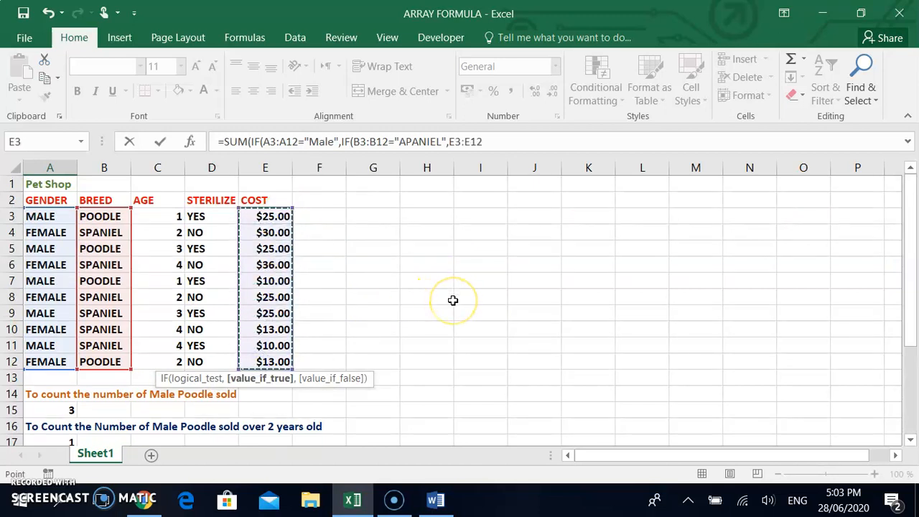
{"action": "scroll", "coordinate": [453, 300], "scroll_direction": "down", "scroll_amount": 2}
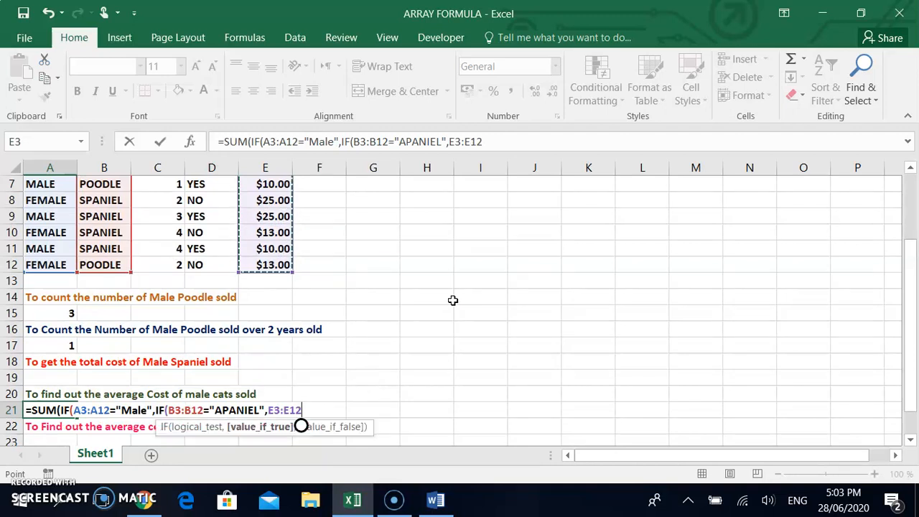
{"action": "type", "text": ",0),"}
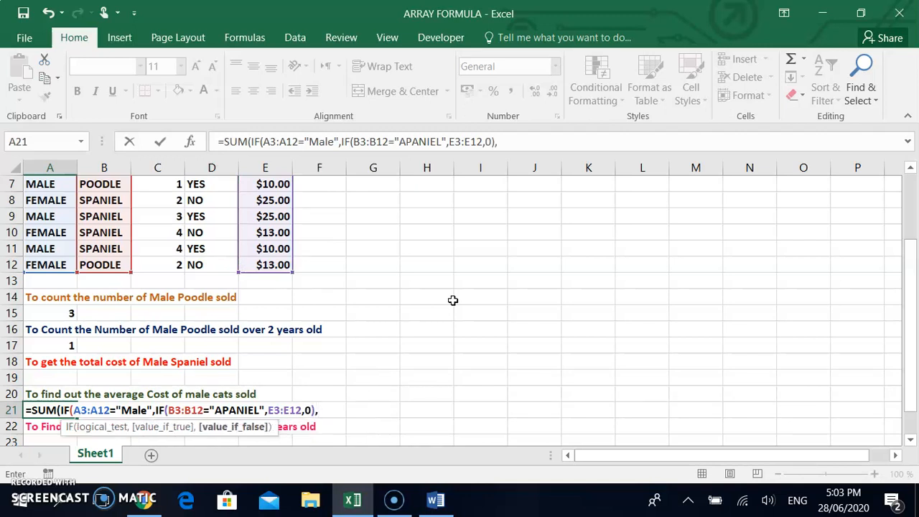
{"action": "type", "text": "0"}
{"action": "type", "text": ")"}
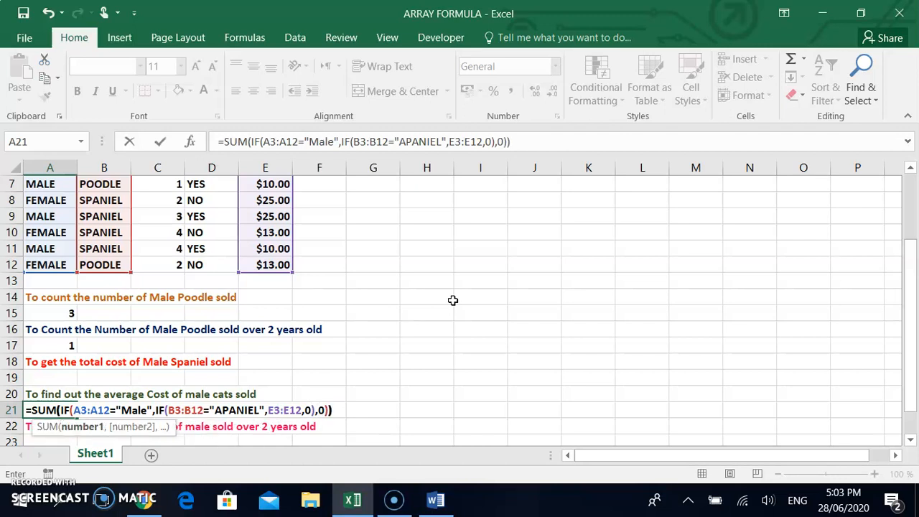
{"action": "key", "text": "ctrl+shift+Return"}
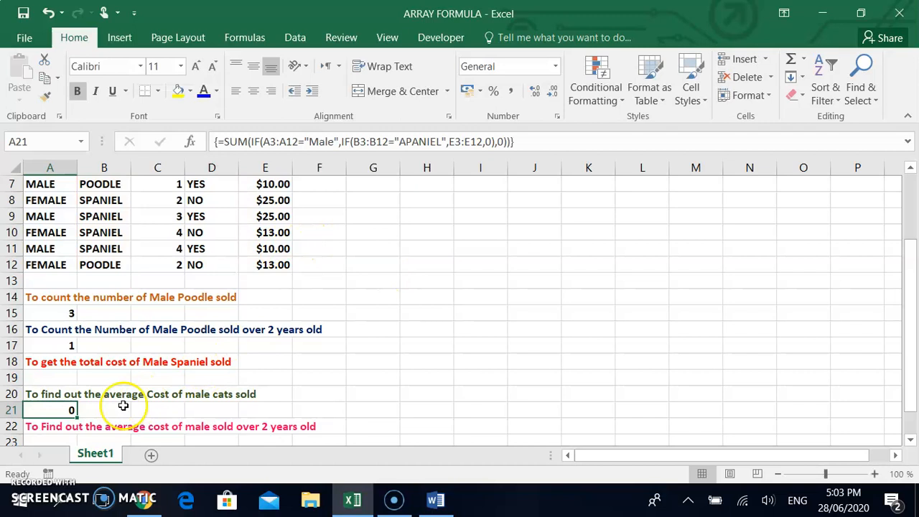
Step: Correct the breed criterion in the A21 formula to "SPANIEL"
{"action": "double_click", "coordinate": [58, 410]}
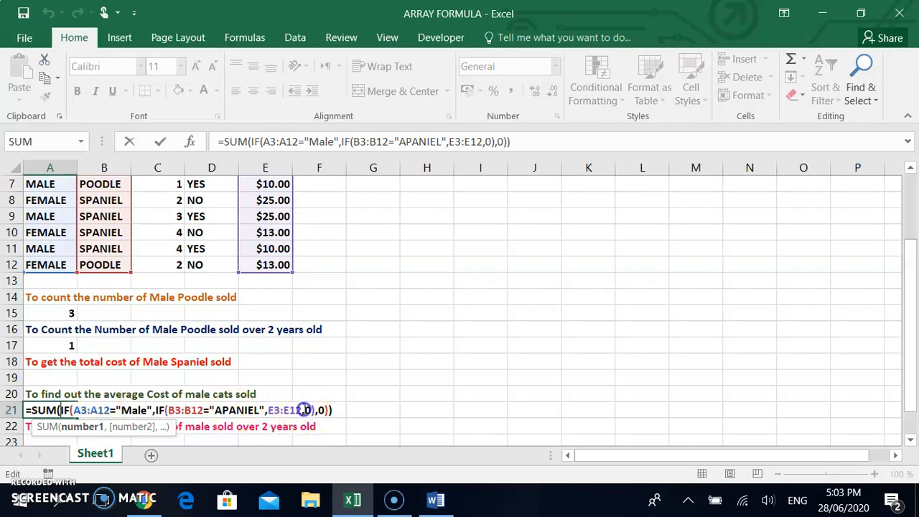
{"action": "left_click", "coordinate": [307, 410]}
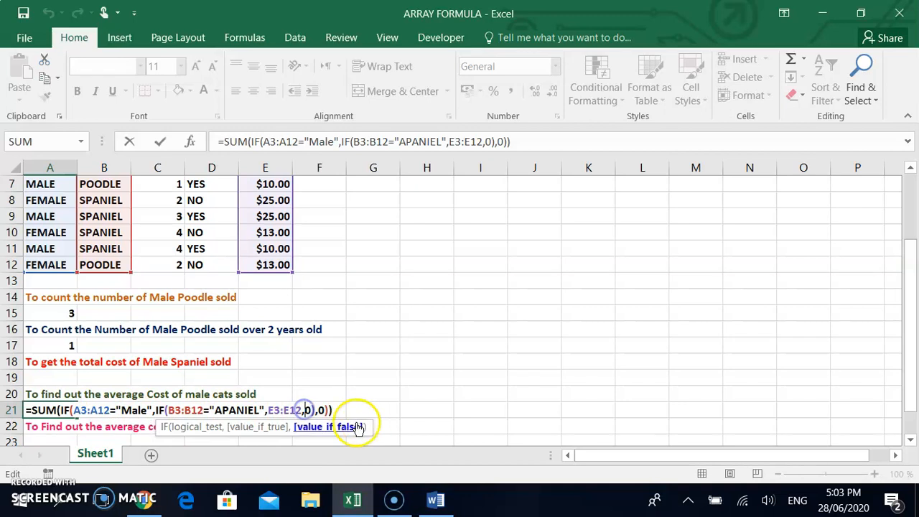
{"action": "left_click", "coordinate": [222, 410]}
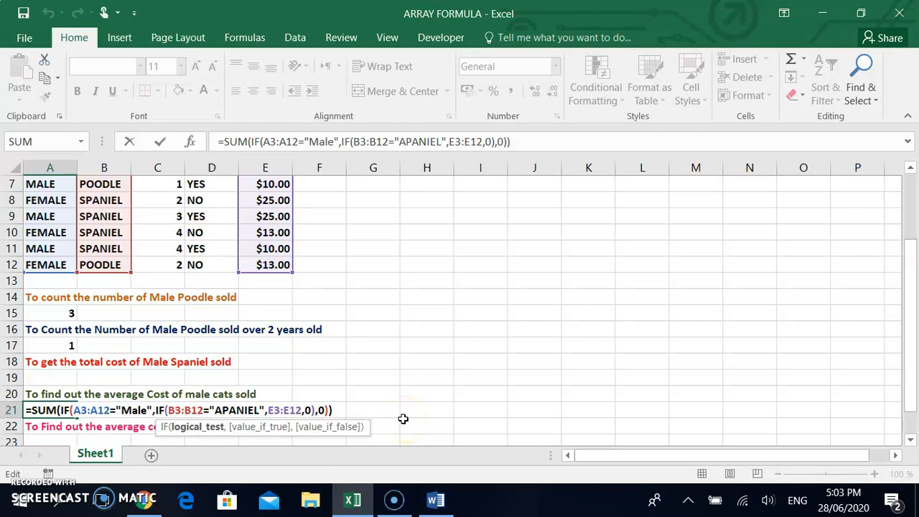
{"action": "key", "text": "BackSpace"}
{"action": "type", "text": "S"}
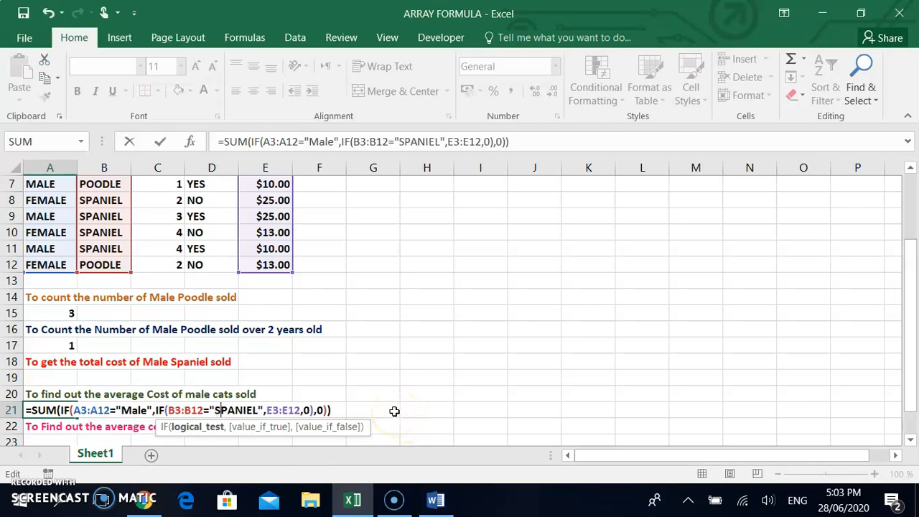
{"action": "key", "text": "Return"}
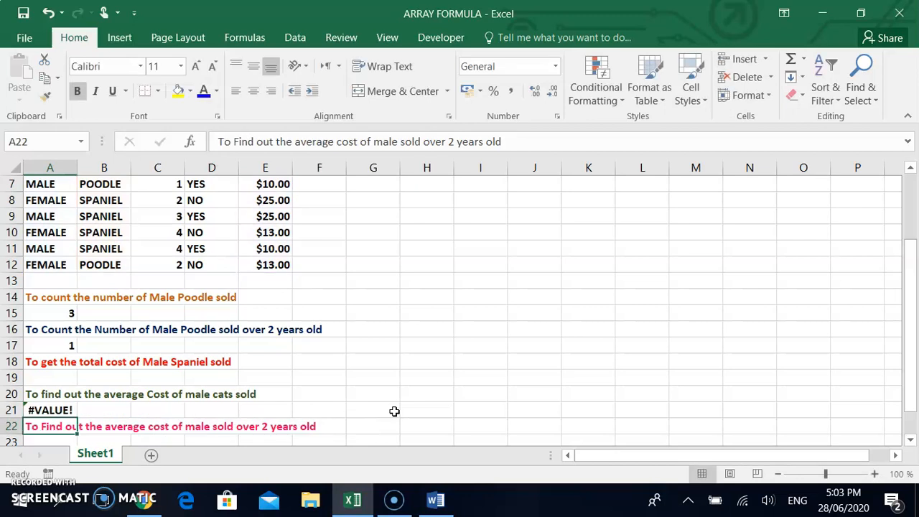
Step: Re-enter the corrected A21 formula as an array formula
{"action": "key", "text": "Up"}
{"action": "key", "text": "XF86AudioLowerVolume"}
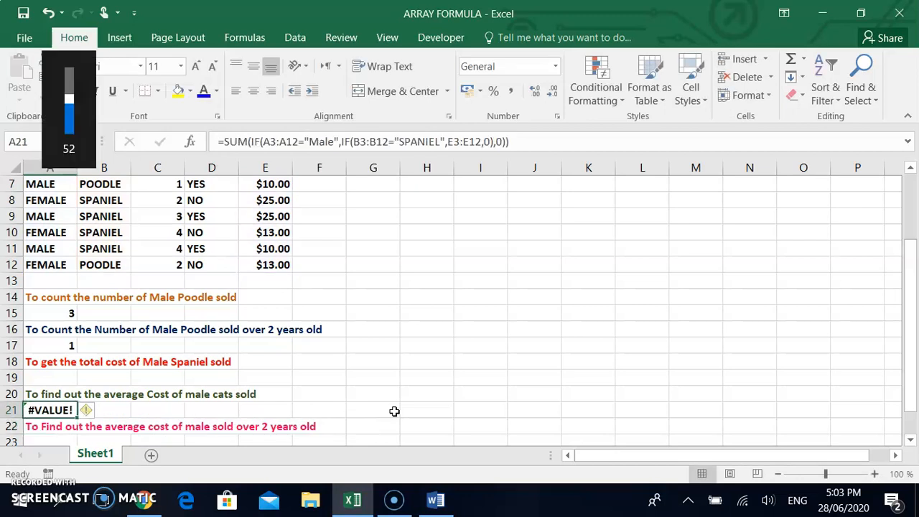
{"action": "double_click", "coordinate": [59, 410]}
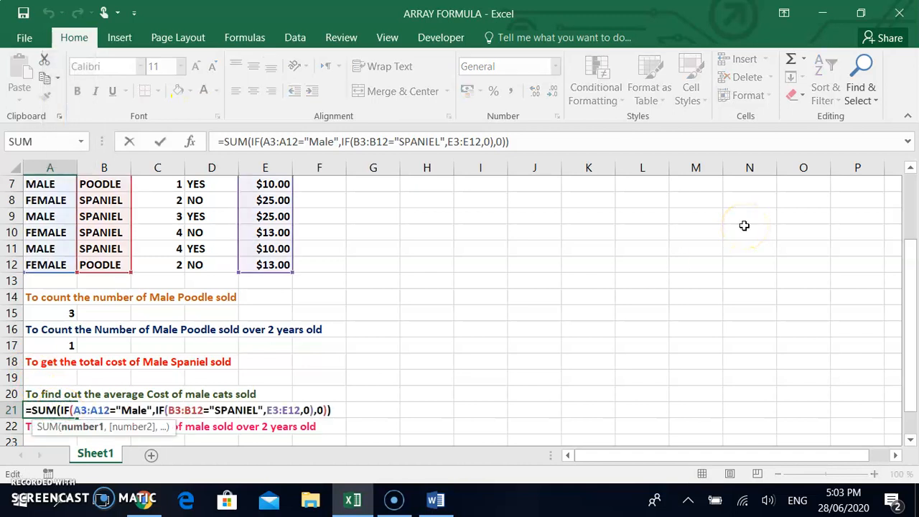
{"action": "key", "text": "ctrl+shift+Return"}
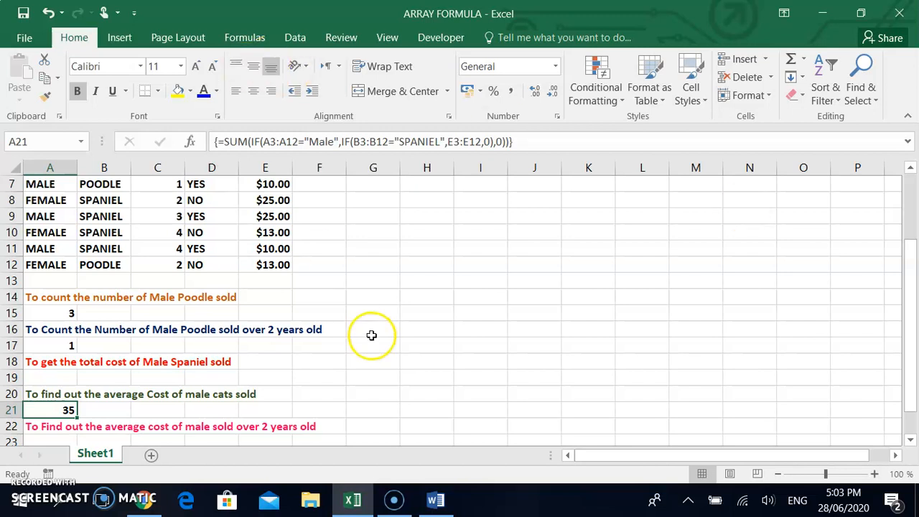
Step: Check the male spaniel records in rows 9 and 11 and their costs against the total in A21
{"action": "scroll", "coordinate": [332, 338], "scroll_direction": "up", "scroll_amount": 2}
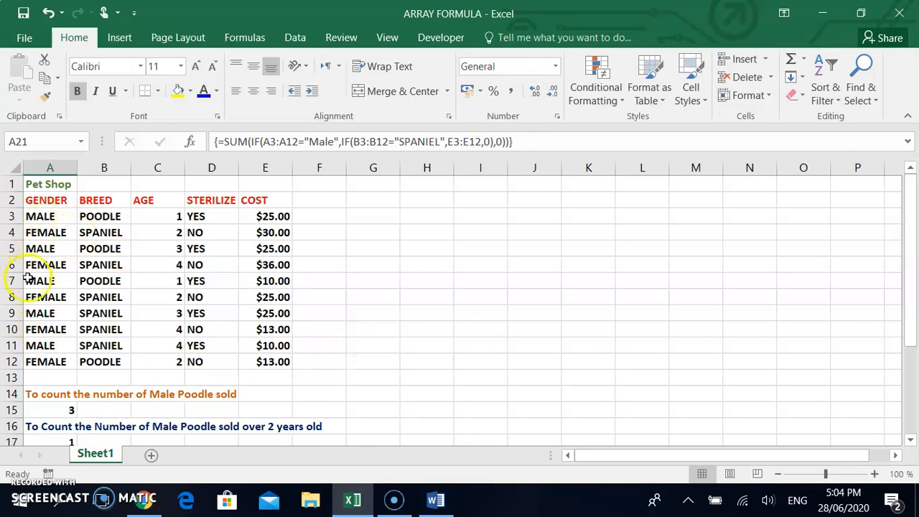
{"action": "left_click_drag", "start_coordinate": [66, 313], "coordinate": [107, 316]}
{"action": "left_click_drag", "start_coordinate": [39, 345], "coordinate": [87, 346]}
{"action": "left_click", "coordinate": [83, 329]}
{"action": "left_click", "coordinate": [58, 329]}
{"action": "left_click_drag", "start_coordinate": [50, 315], "coordinate": [263, 314]}
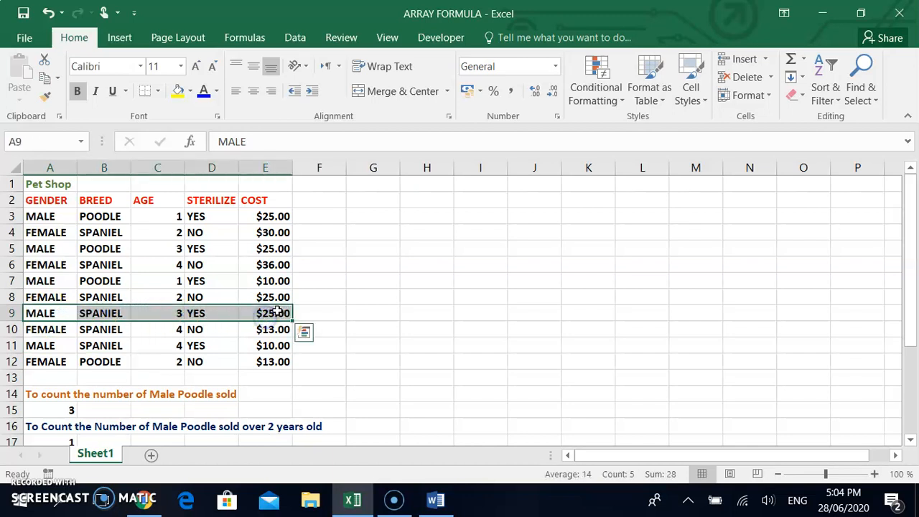
{"action": "left_click", "coordinate": [268, 315]}
{"action": "left_click_drag", "start_coordinate": [39, 346], "coordinate": [265, 346]}
{"action": "left_click", "coordinate": [264, 346]}
{"action": "left_click", "coordinate": [266, 314]}
{"action": "left_click", "coordinate": [267, 345]}
{"action": "scroll", "coordinate": [268, 343], "scroll_direction": "down", "scroll_amount": 1}
{"action": "scroll", "coordinate": [267, 343], "scroll_direction": "down", "scroll_amount": 2}
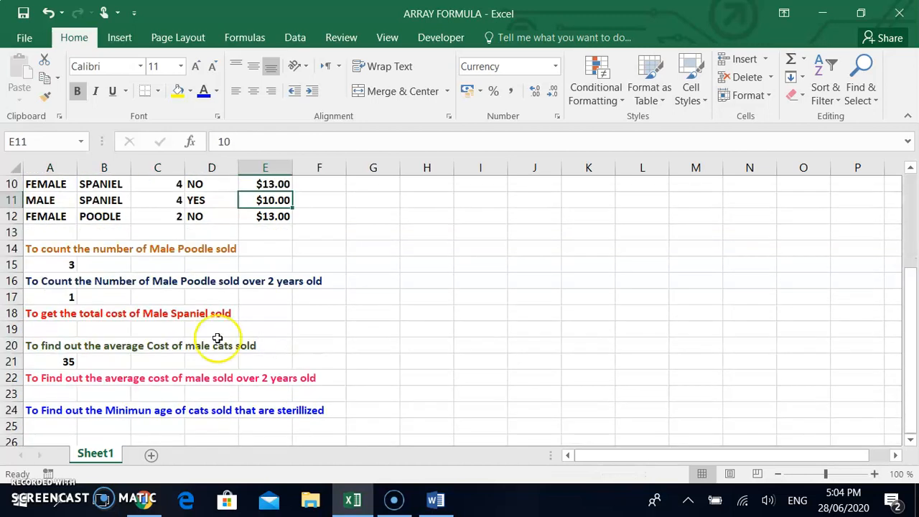
Step: Start an AVERAGE formula in A23 with A3:A12="MALE" as its first argument
{"action": "left_click", "coordinate": [68, 362]}
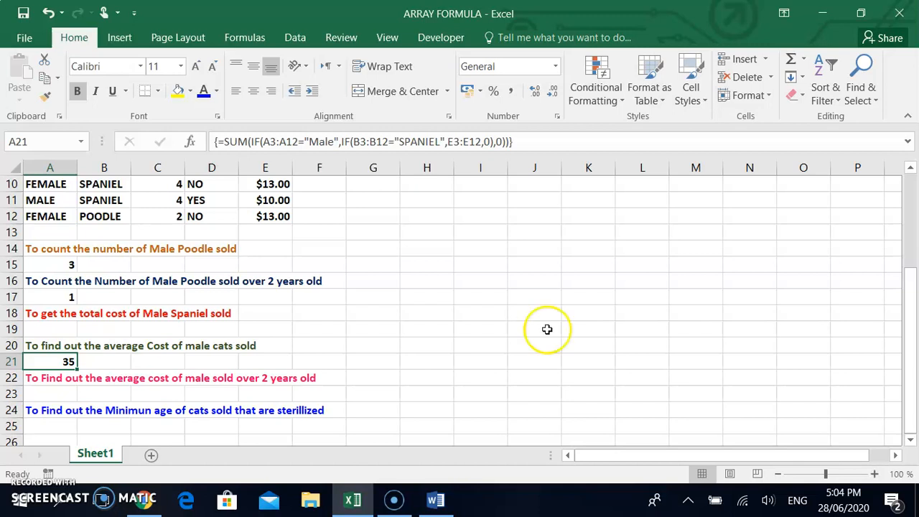
{"action": "left_click", "coordinate": [44, 390]}
{"action": "type", "text": "="}
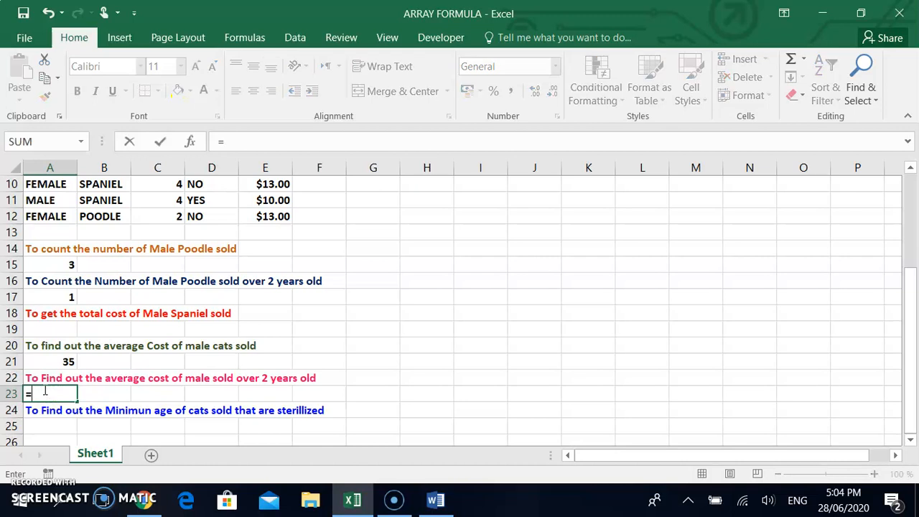
{"action": "type", "text": "AVERAGE"}
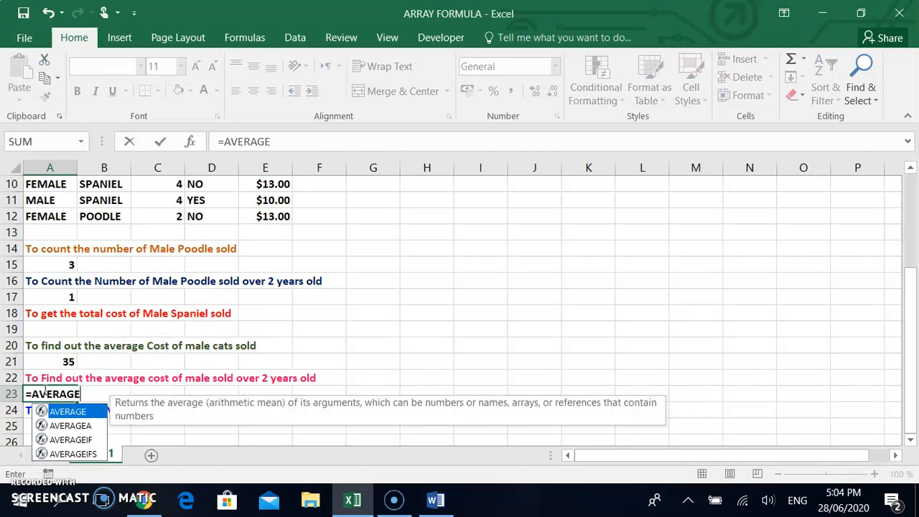
{"action": "type", "text": "("}
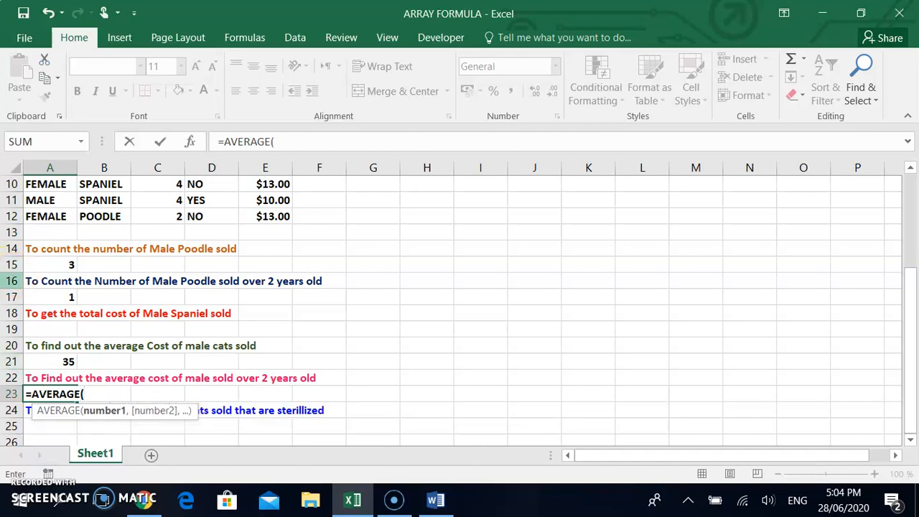
{"action": "scroll", "coordinate": [11, 257], "scroll_direction": "up", "scroll_amount": 2}
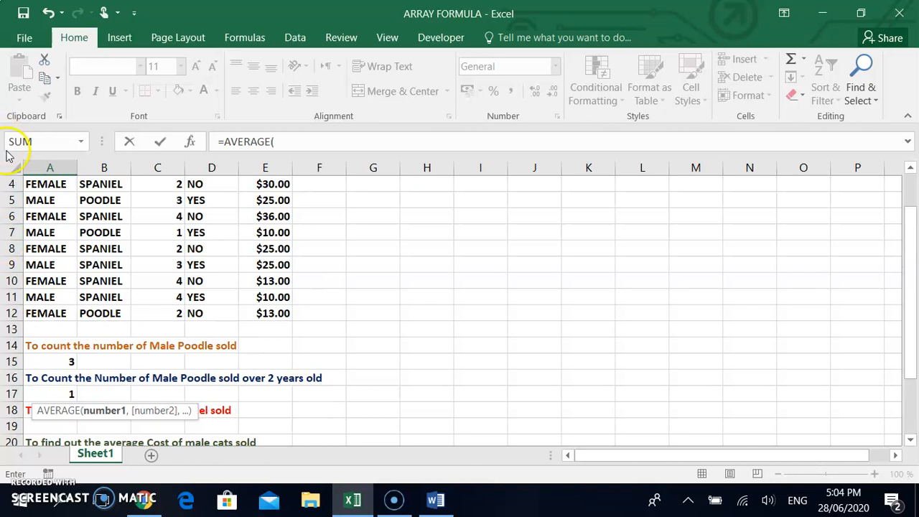
{"action": "scroll", "coordinate": [47, 250], "scroll_direction": "up", "scroll_amount": 1}
{"action": "left_click_drag", "start_coordinate": [45, 215], "coordinate": [46, 362]}
{"action": "scroll", "coordinate": [127, 339], "scroll_direction": "down", "scroll_amount": 4}
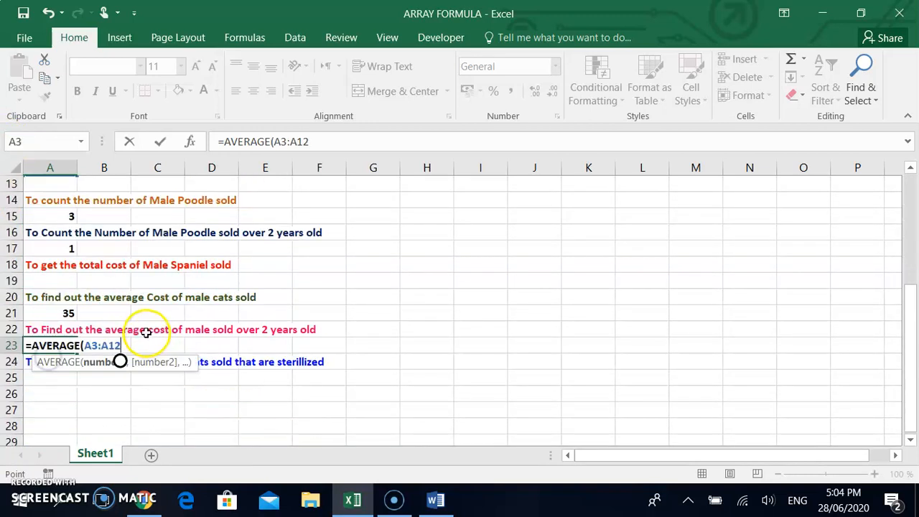
{"action": "type", "text": "="}
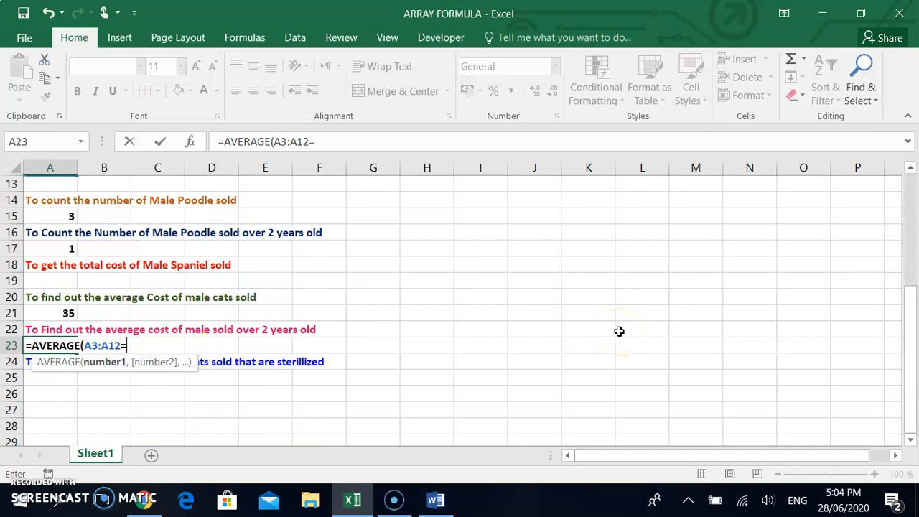
{"action": "type", "text": "\"MALE"}
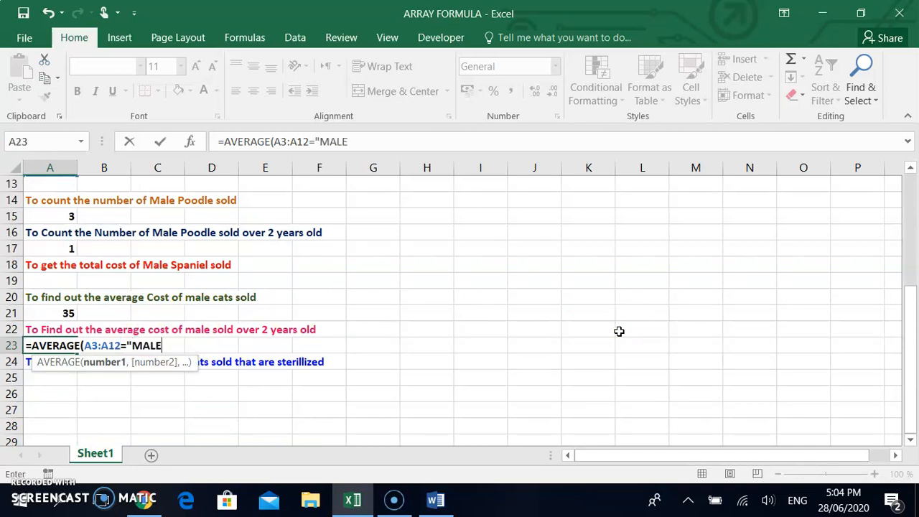
{"action": "type", "text": "\","}
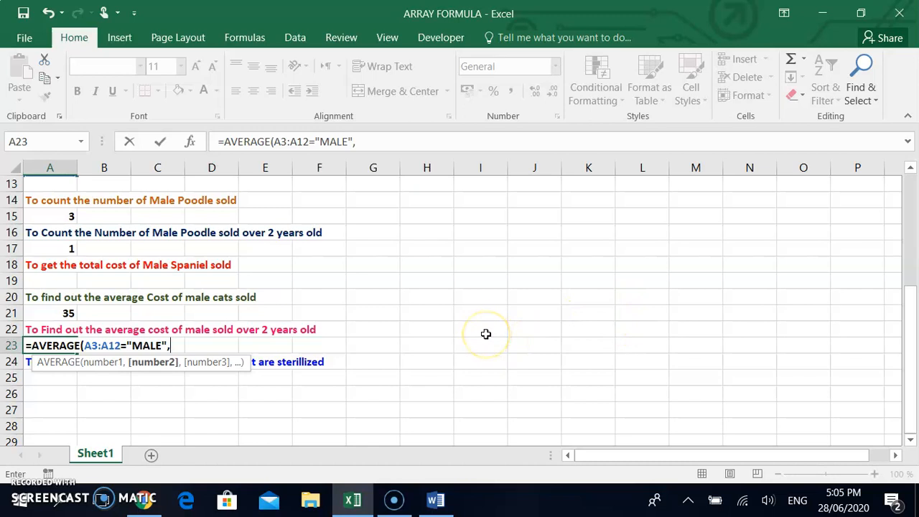
Step: Add the costs in E3:E12 as the second AVERAGE argument and enter A23 as an array formula
{"action": "scroll", "coordinate": [486, 334], "scroll_direction": "up", "scroll_amount": 4}
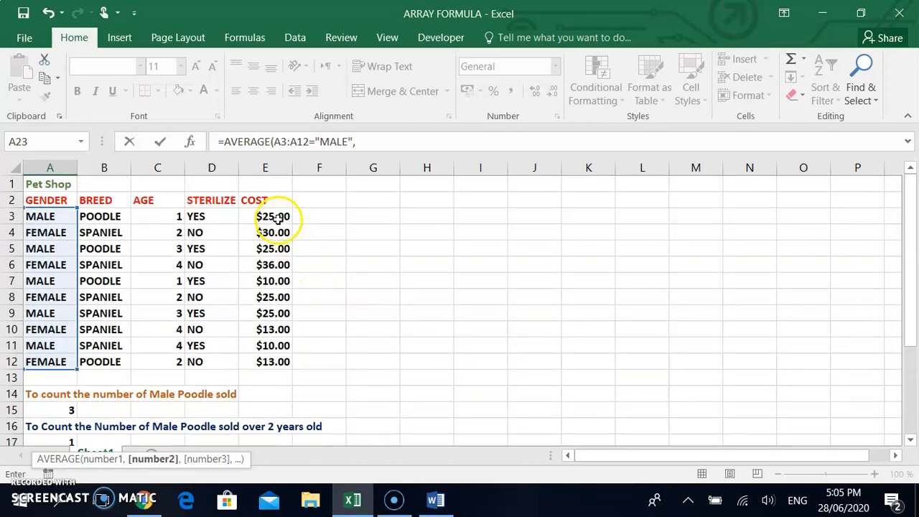
{"action": "left_click_drag", "start_coordinate": [273, 217], "coordinate": [278, 361]}
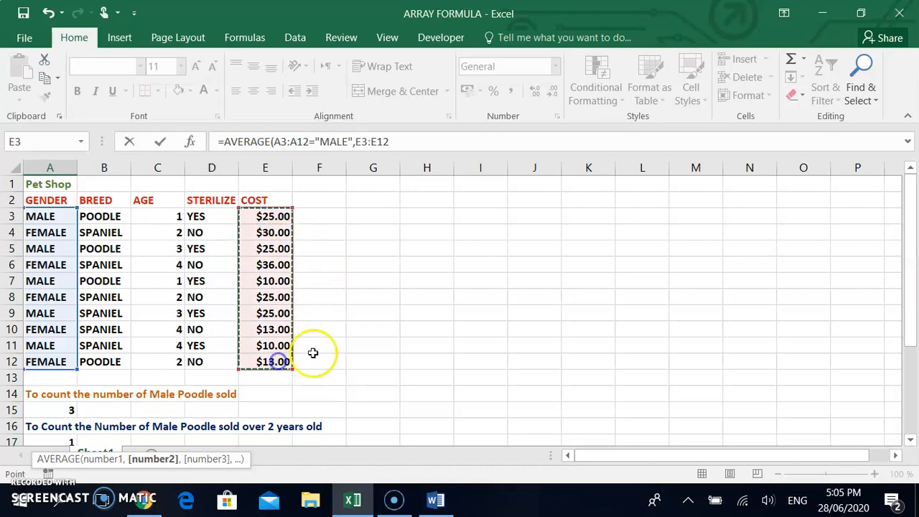
{"action": "scroll", "coordinate": [312, 350], "scroll_direction": "down", "scroll_amount": 4}
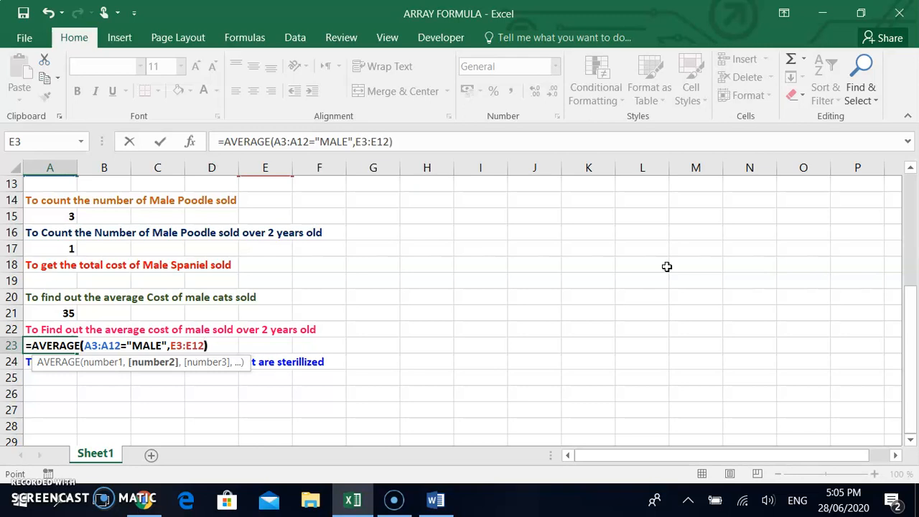
{"action": "type", "text": ")"}
{"action": "key", "text": "ctrl+shift+Return"}
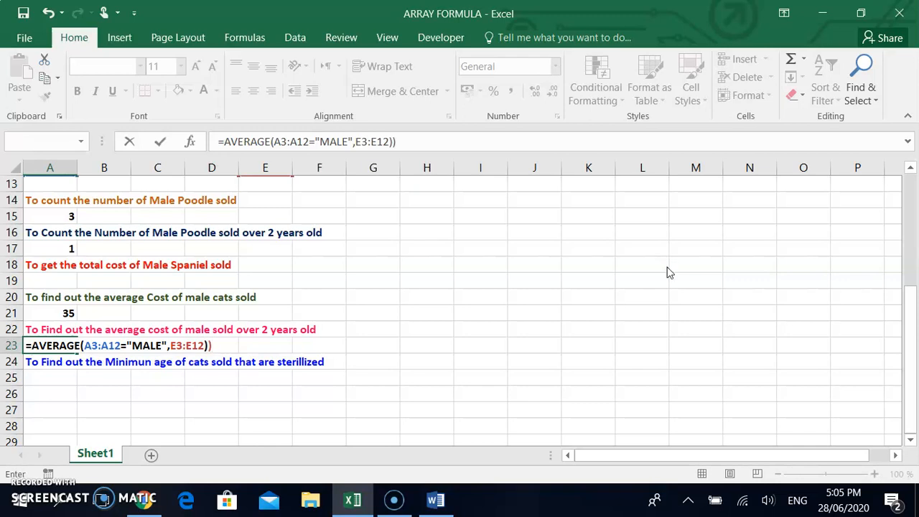
{"action": "key", "text": "Return"}
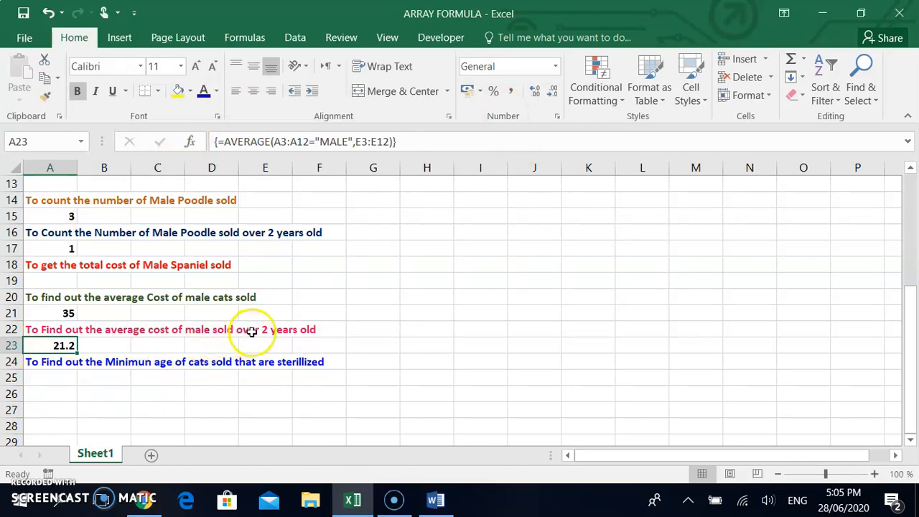
{"action": "double_click", "coordinate": [61, 346]}
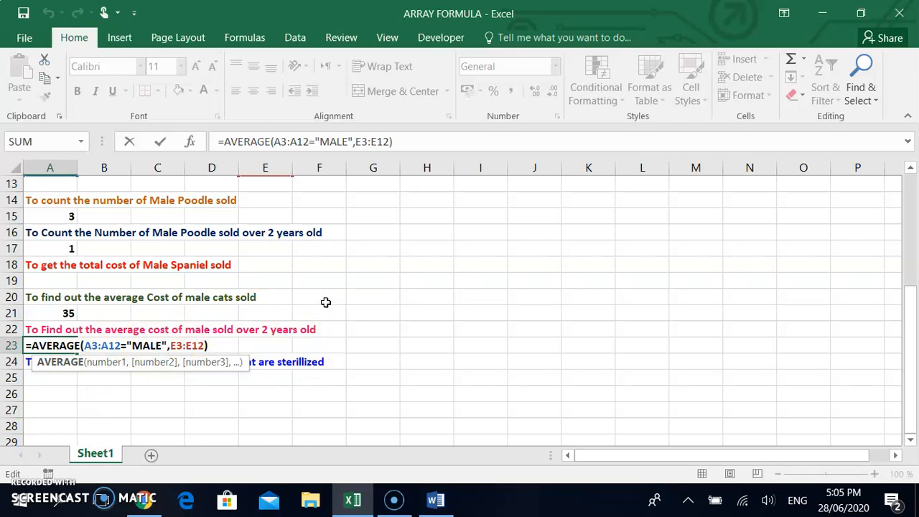
{"action": "key", "text": "ctrl+shift+Return"}
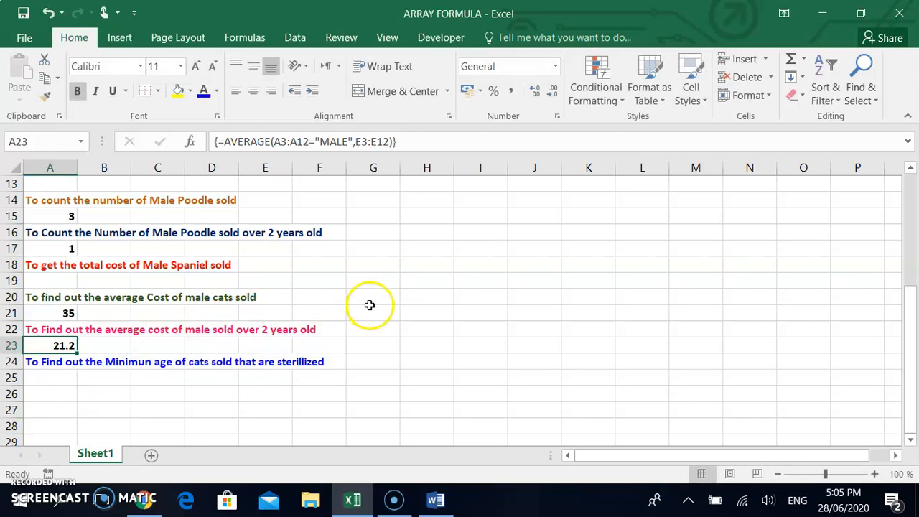
Step: Check the costs of the male records in rows 3, 5, 7 and 9 against the average in A23
{"action": "scroll", "coordinate": [398, 321], "scroll_direction": "up", "scroll_amount": 4}
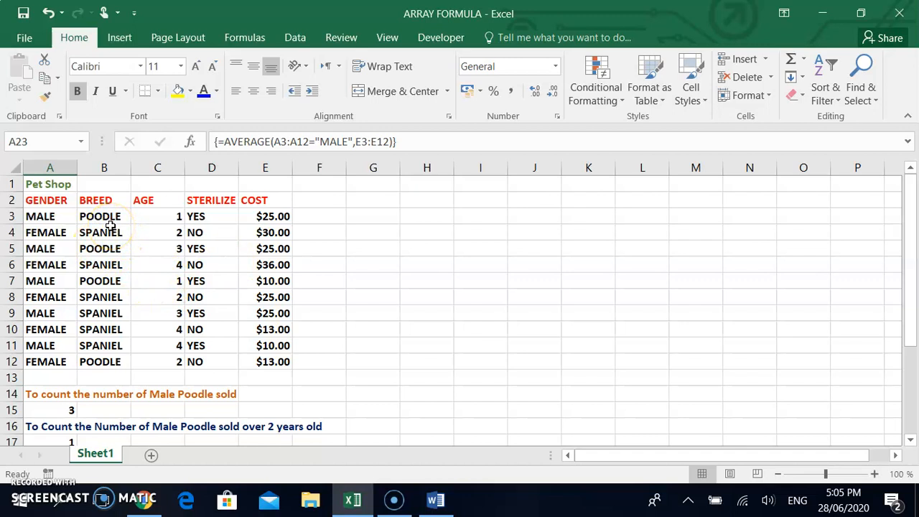
{"action": "left_click", "coordinate": [275, 213]}
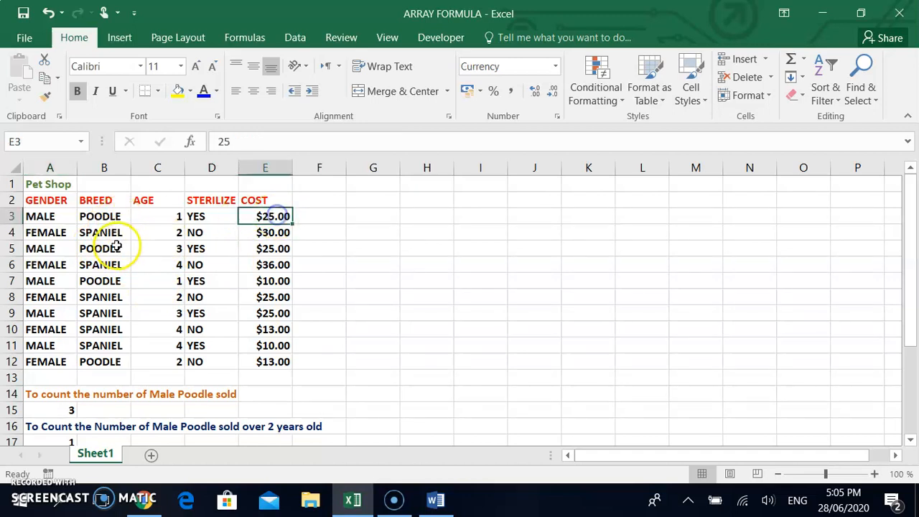
{"action": "left_click", "coordinate": [277, 248]}
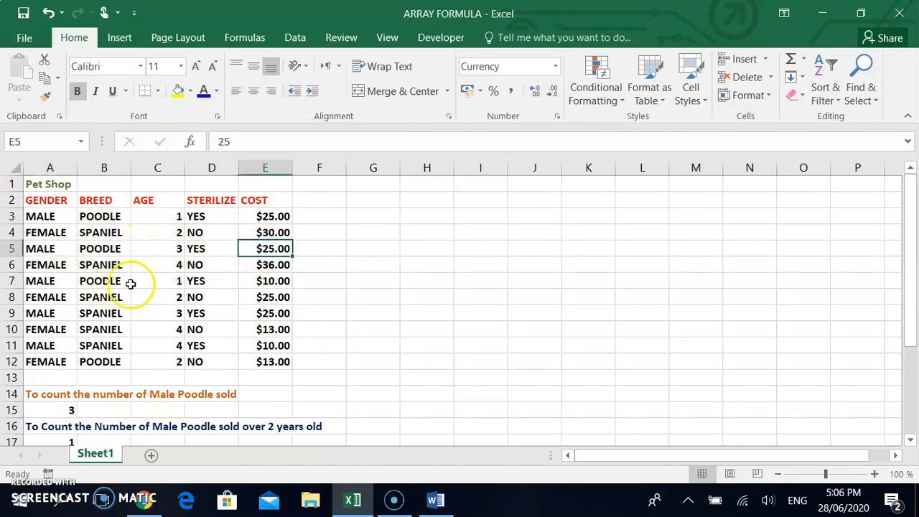
{"action": "left_click", "coordinate": [270, 282]}
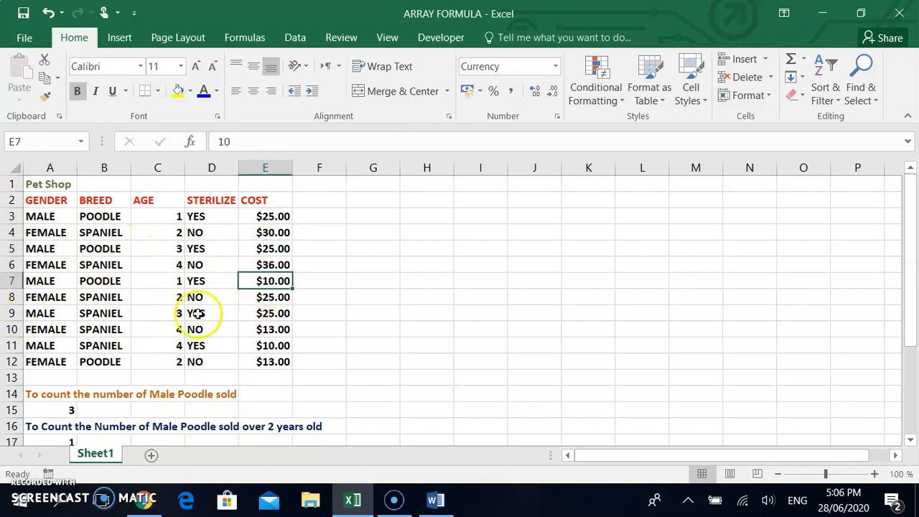
{"action": "left_click", "coordinate": [264, 311]}
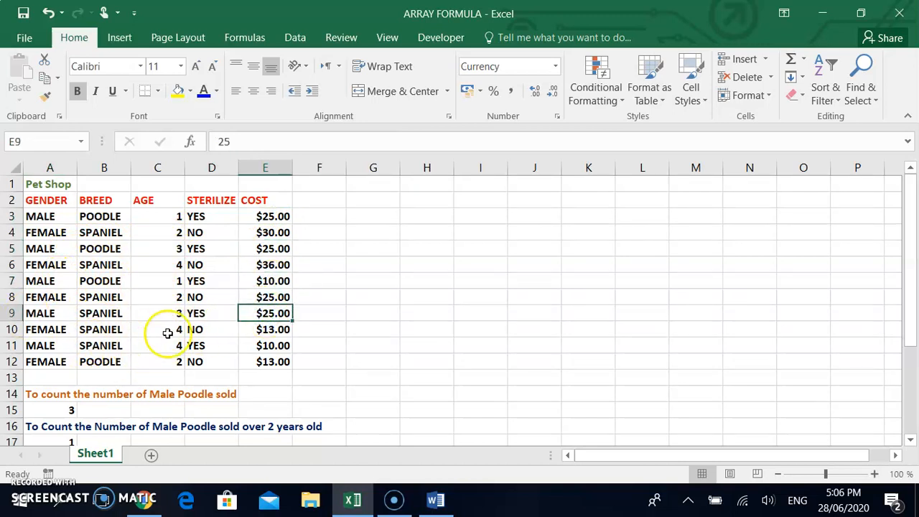
{"action": "scroll", "coordinate": [263, 328], "scroll_direction": "down", "scroll_amount": 3}
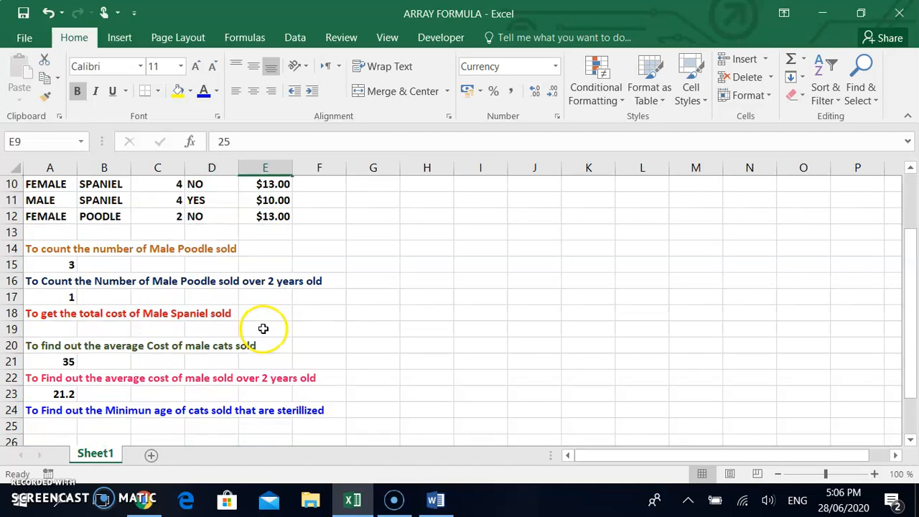
{"action": "left_click", "coordinate": [63, 393]}
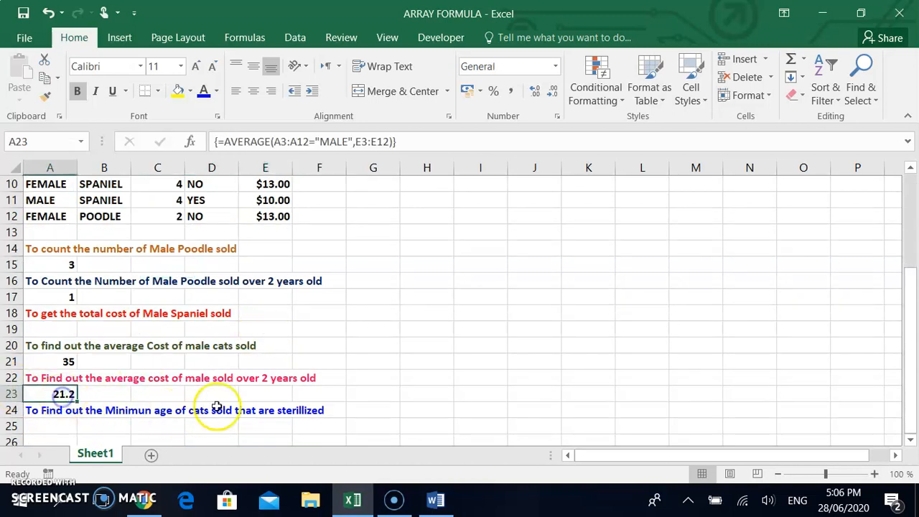
Step: Start a MIN formula in A25 with a nested IF that tests whether D3:D12 equals "YES"
{"action": "scroll", "coordinate": [263, 322], "scroll_direction": "down", "scroll_amount": 3}
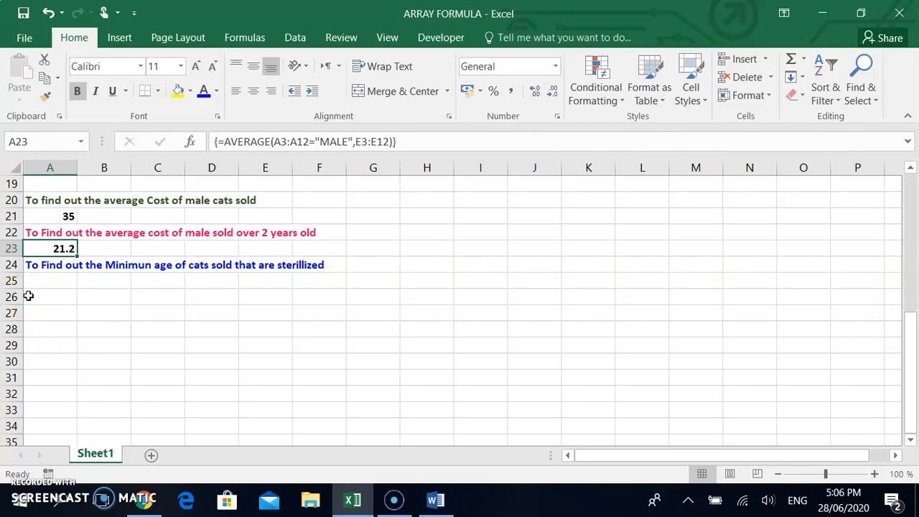
{"action": "left_click", "coordinate": [46, 281]}
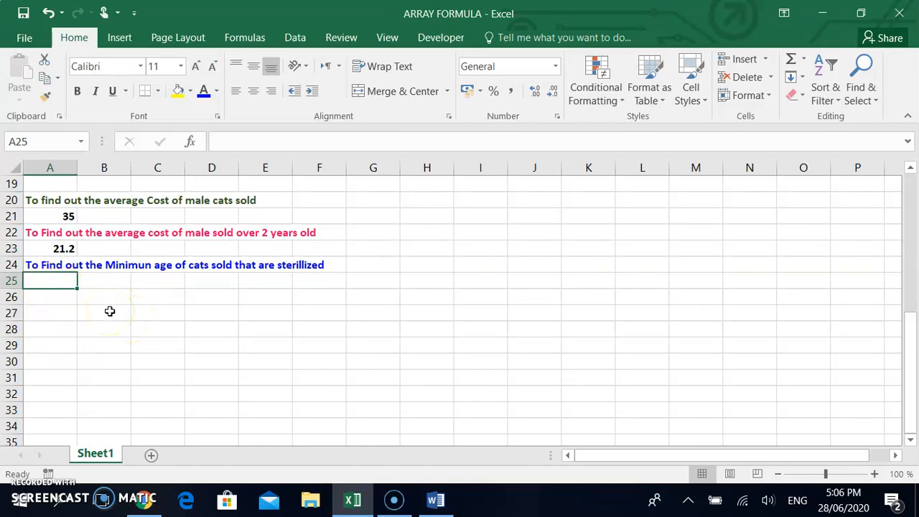
{"action": "type", "text": "=MIN"}
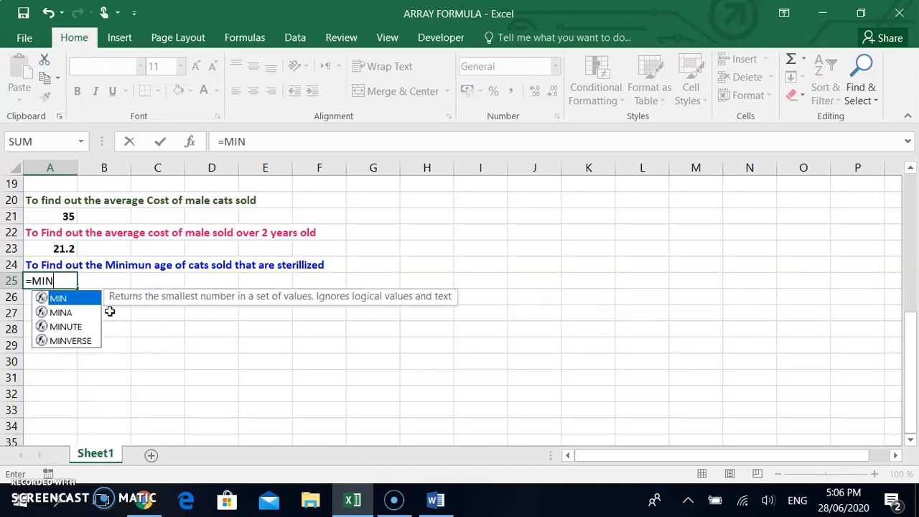
{"action": "type", "text": "("}
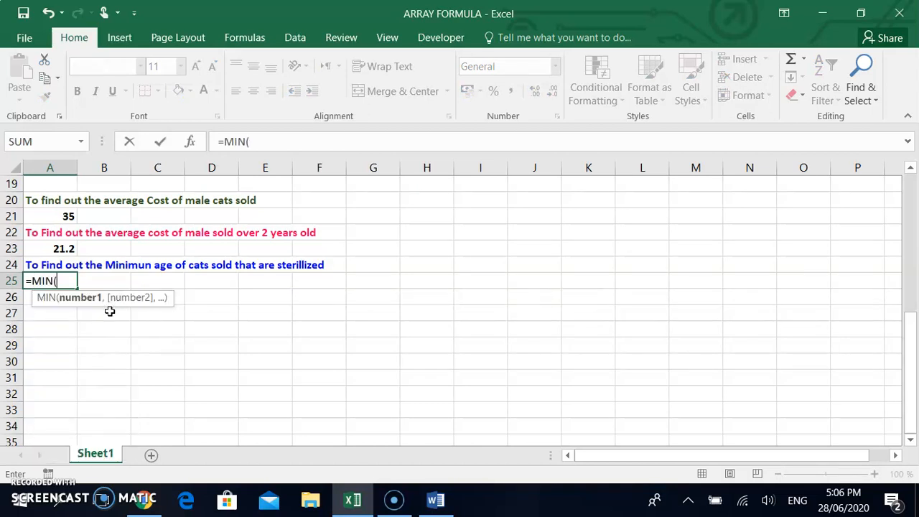
{"action": "type", "text": "IF"}
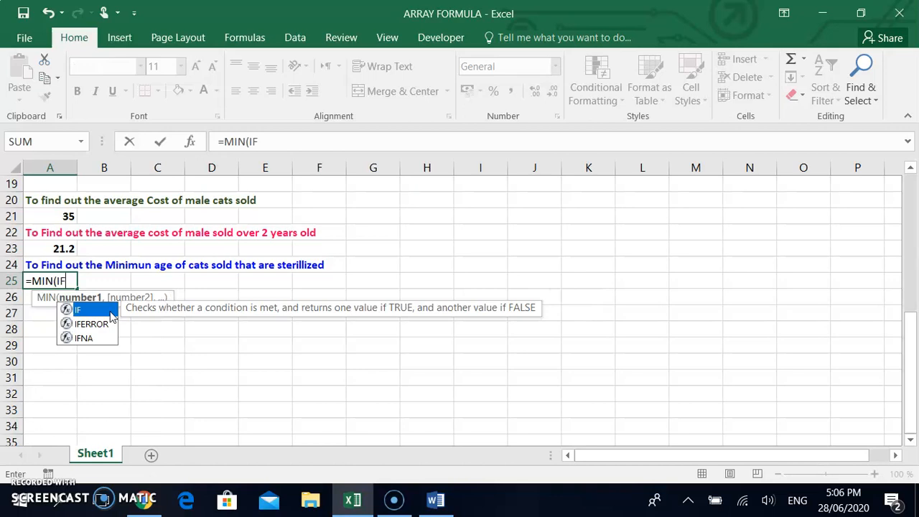
{"action": "double_click", "coordinate": [109, 311]}
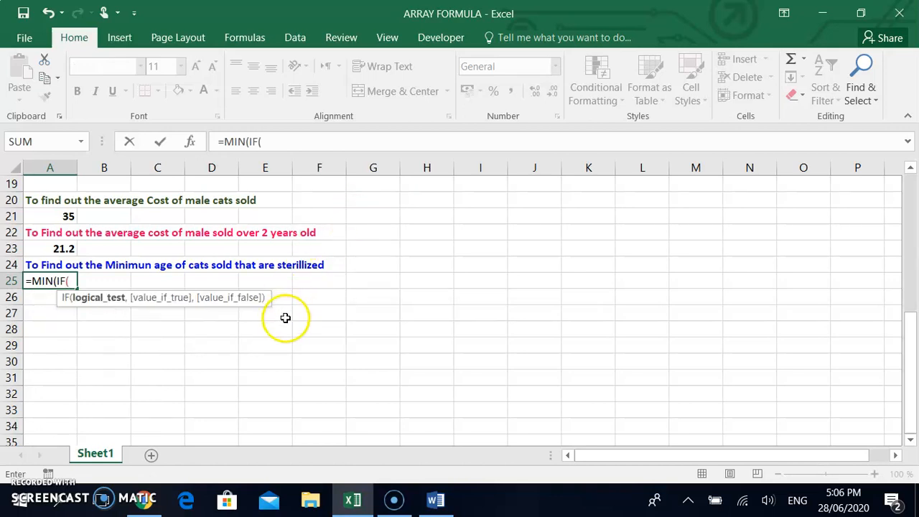
{"action": "scroll", "coordinate": [291, 323], "scroll_direction": "up", "scroll_amount": 6}
{"action": "left_click_drag", "start_coordinate": [210, 213], "coordinate": [208, 367]}
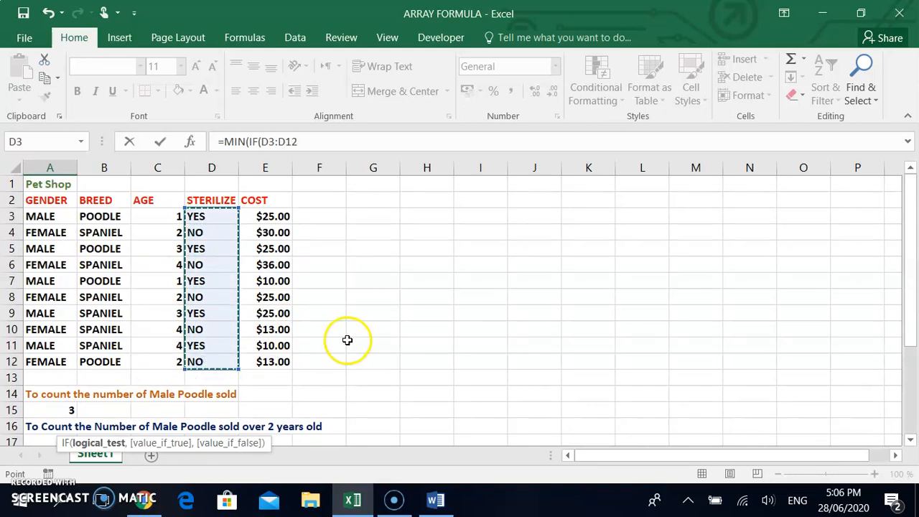
{"action": "scroll", "coordinate": [345, 340], "scroll_direction": "down", "scroll_amount": 4}
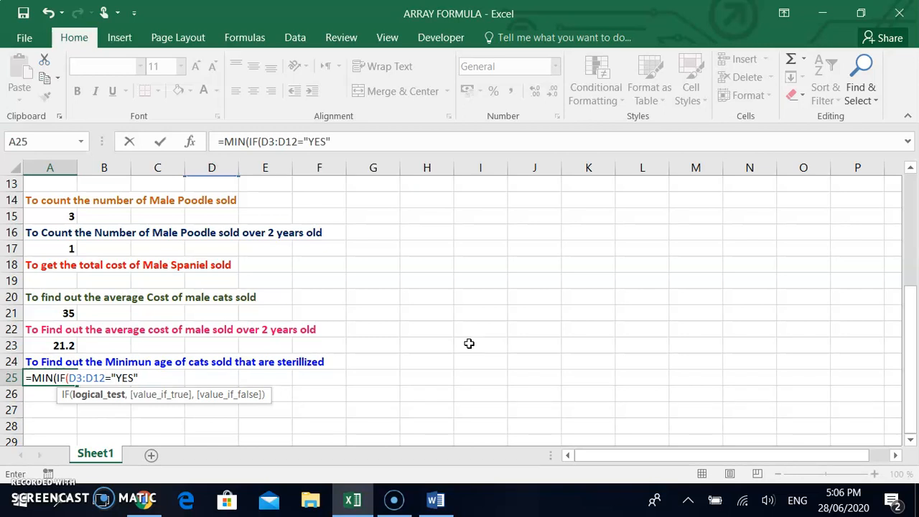
Step: Complete the MIN formula in A25 with the ages in C3:C12 as the value if true and enter it as an array formula
{"action": "type", "text": ","}
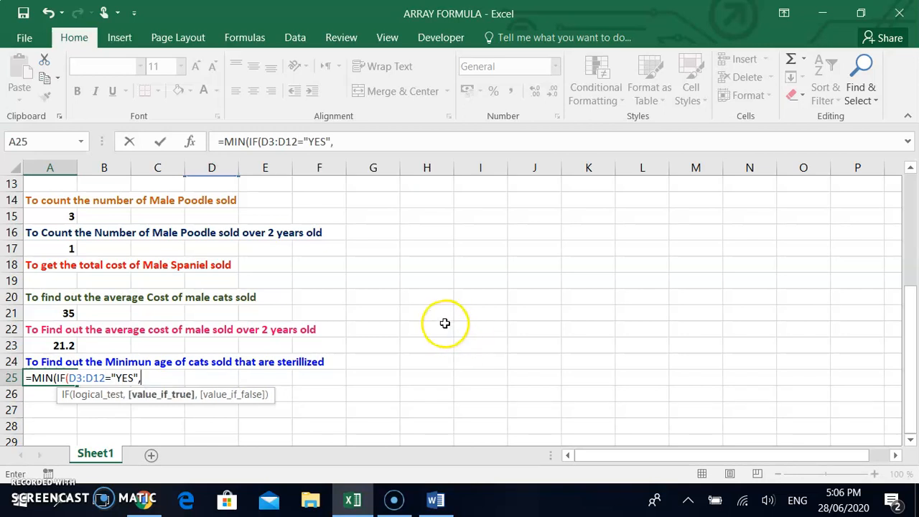
{"action": "scroll", "coordinate": [444, 328], "scroll_direction": "up", "scroll_amount": 4}
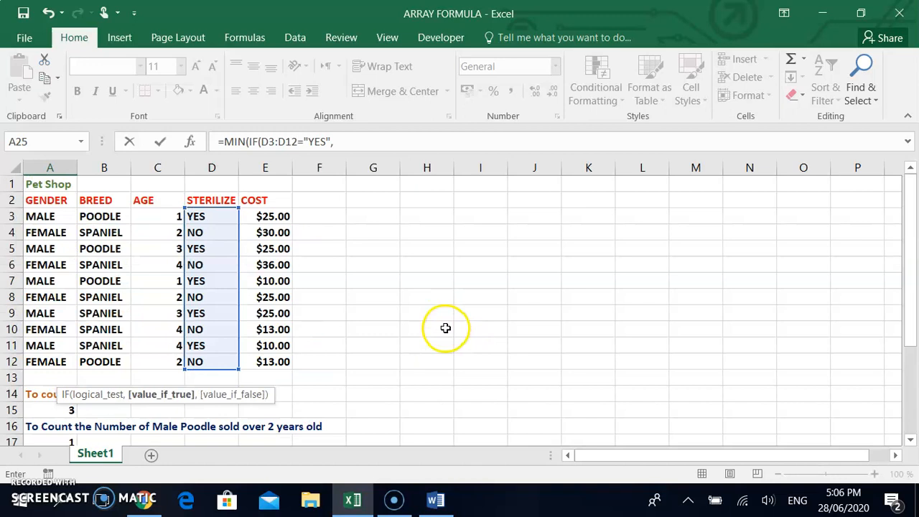
{"action": "left_click_drag", "start_coordinate": [161, 214], "coordinate": [163, 365]}
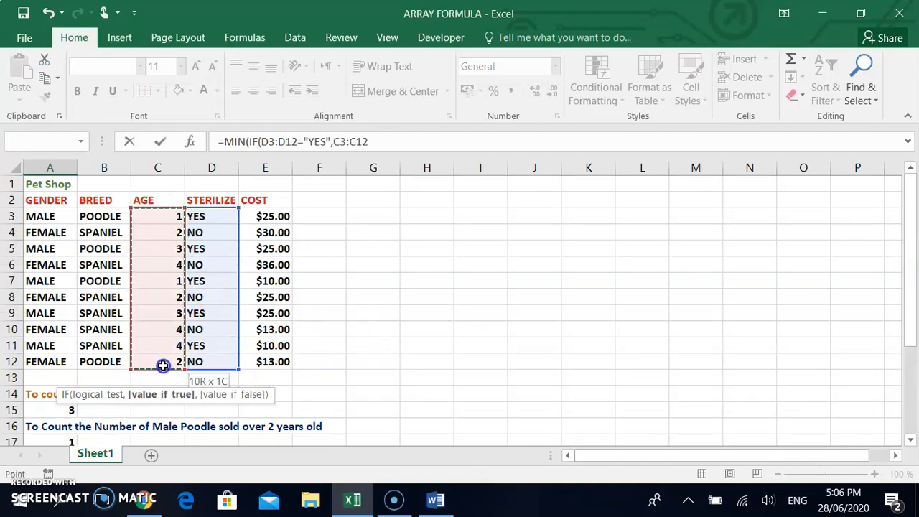
{"action": "scroll", "coordinate": [349, 383], "scroll_direction": "down", "scroll_amount": 4}
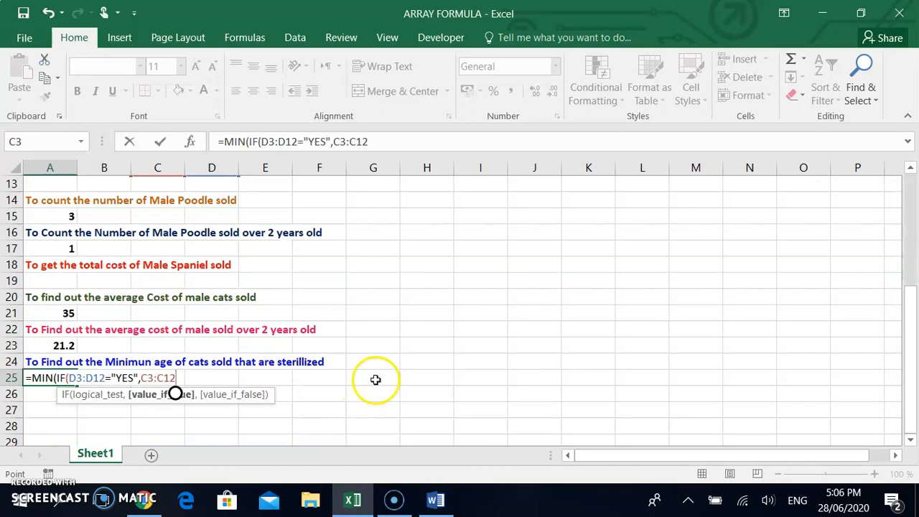
{"action": "type", "text": ")"}
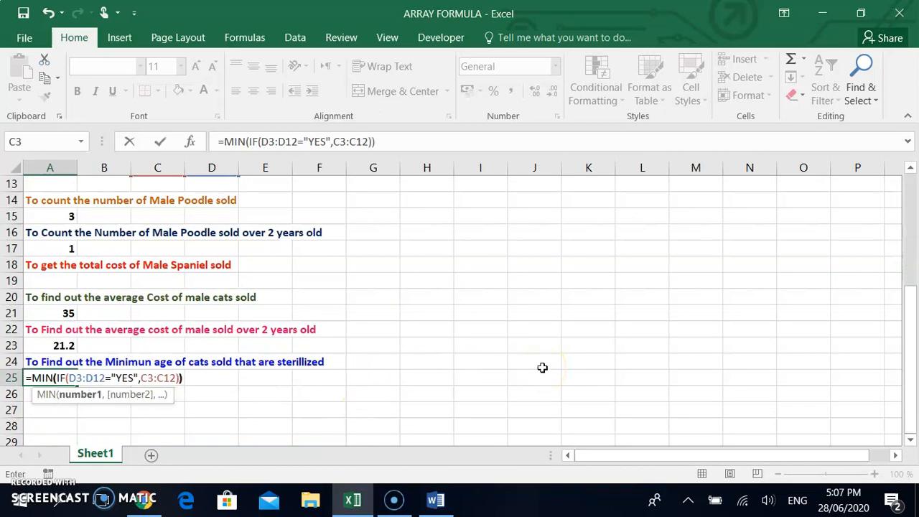
{"action": "key", "text": "ctrl+shift+Return"}
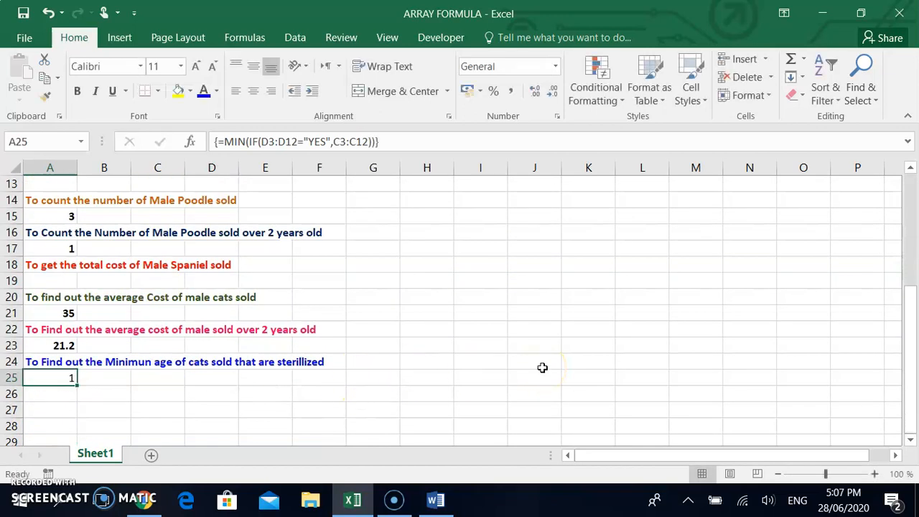
Step: Check the ages in C3, C5, C7, C9 and C12 against the minimum age in A25 and review the answers below the Pet Shop table
{"action": "scroll", "coordinate": [220, 338], "scroll_direction": "up", "scroll_amount": 4}
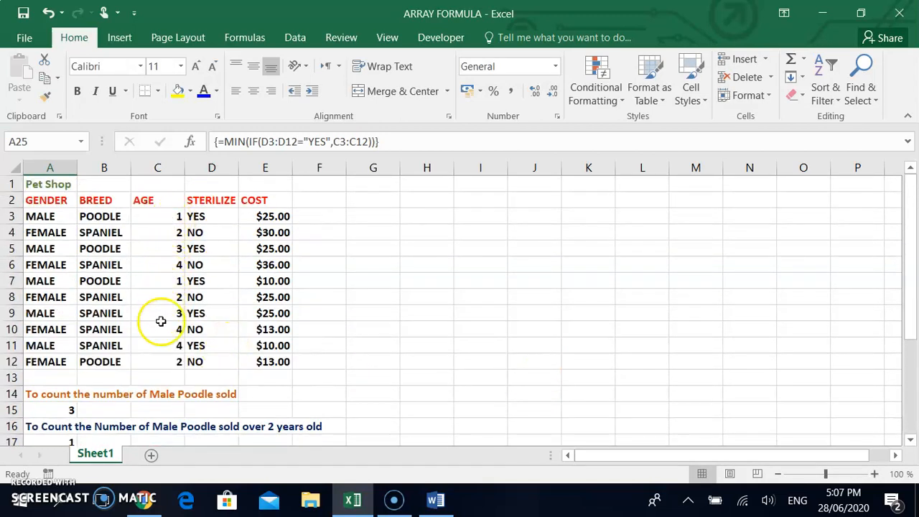
{"action": "left_click", "coordinate": [172, 218]}
{"action": "left_click", "coordinate": [172, 242]}
{"action": "left_click", "coordinate": [154, 283]}
{"action": "left_click", "coordinate": [151, 316]}
{"action": "left_click", "coordinate": [160, 362]}
{"action": "scroll", "coordinate": [184, 353], "scroll_direction": "down", "scroll_amount": 5}
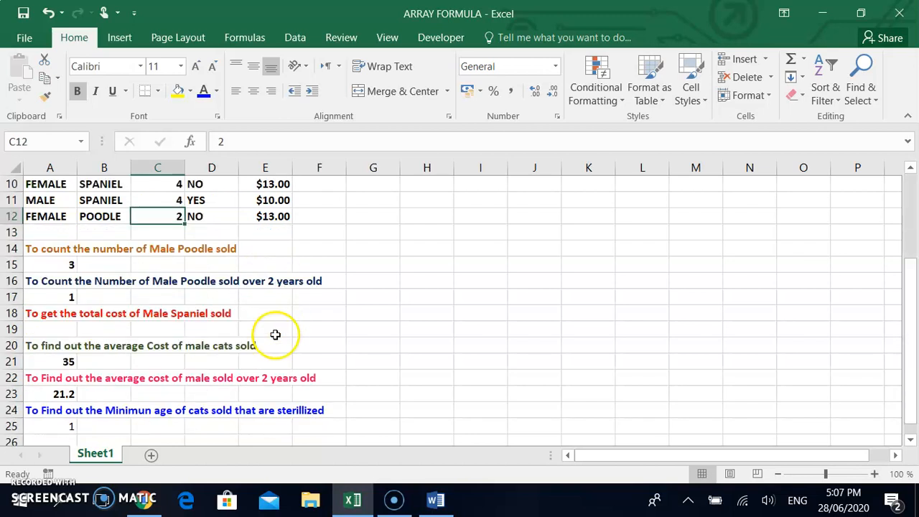
{"action": "scroll", "coordinate": [186, 344], "scroll_direction": "up", "scroll_amount": 3}
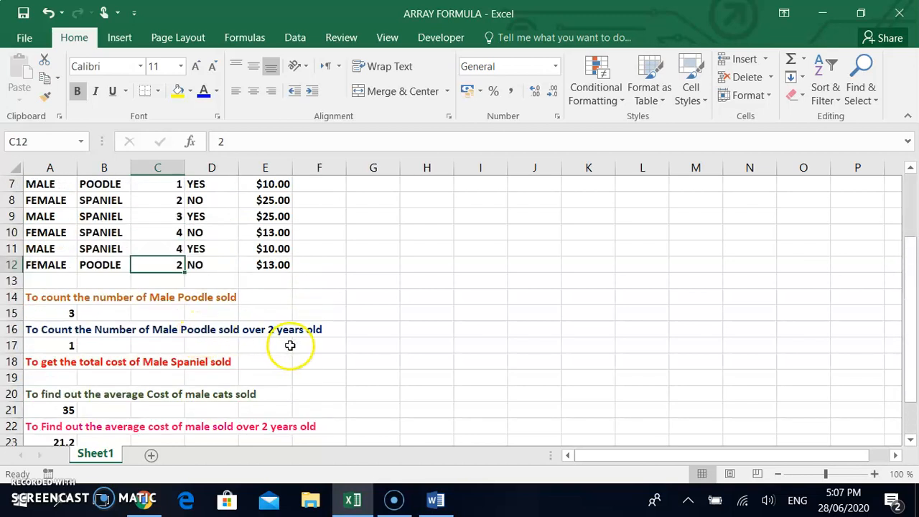
{"action": "scroll", "coordinate": [289, 345], "scroll_direction": "up", "scroll_amount": 2}
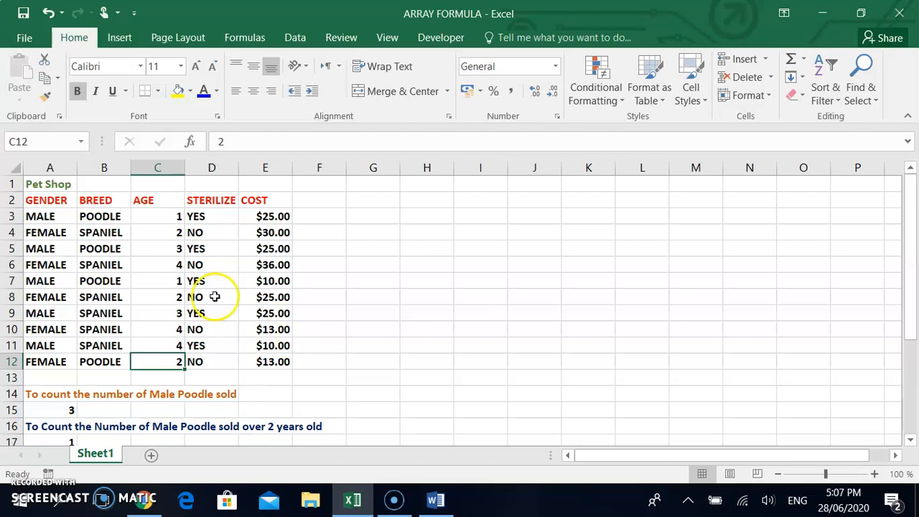
{"action": "scroll", "coordinate": [219, 289], "scroll_direction": "down", "scroll_amount": 2}
{"action": "scroll", "coordinate": [218, 289], "scroll_direction": "down", "scroll_amount": 2}
{"action": "scroll", "coordinate": [224, 285], "scroll_direction": "up", "scroll_amount": 1}
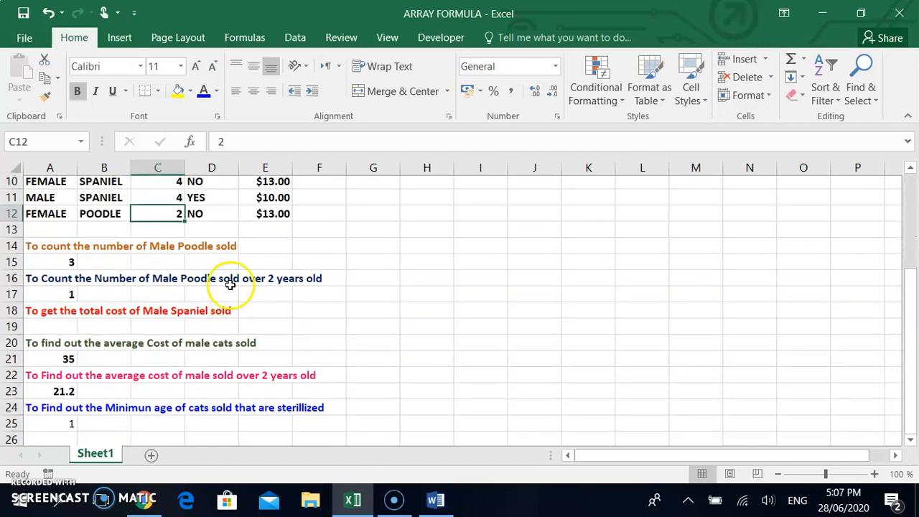
{"action": "scroll", "coordinate": [246, 285], "scroll_direction": "up", "scroll_amount": 2}
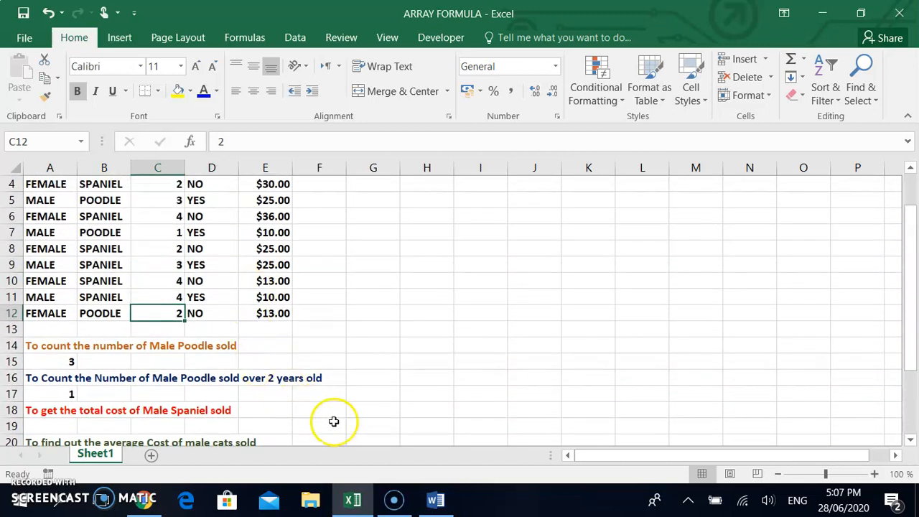
Step: Switch to the EXCEL 6 document in Word and review the Pet Shop example table and its listed array formulas
{"action": "left_click", "coordinate": [436, 501]}
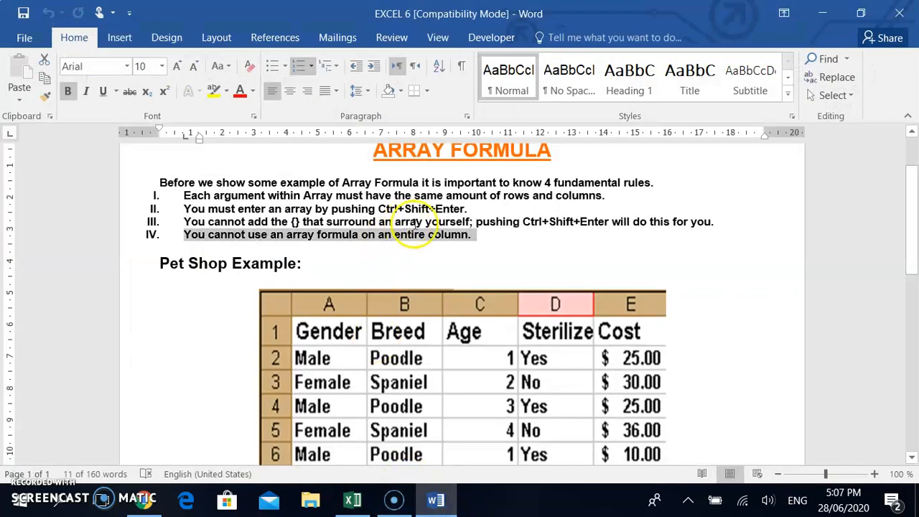
{"action": "scroll", "coordinate": [463, 269], "scroll_direction": "down", "scroll_amount": 5}
{"action": "scroll", "coordinate": [464, 269], "scroll_direction": "down", "scroll_amount": 4}
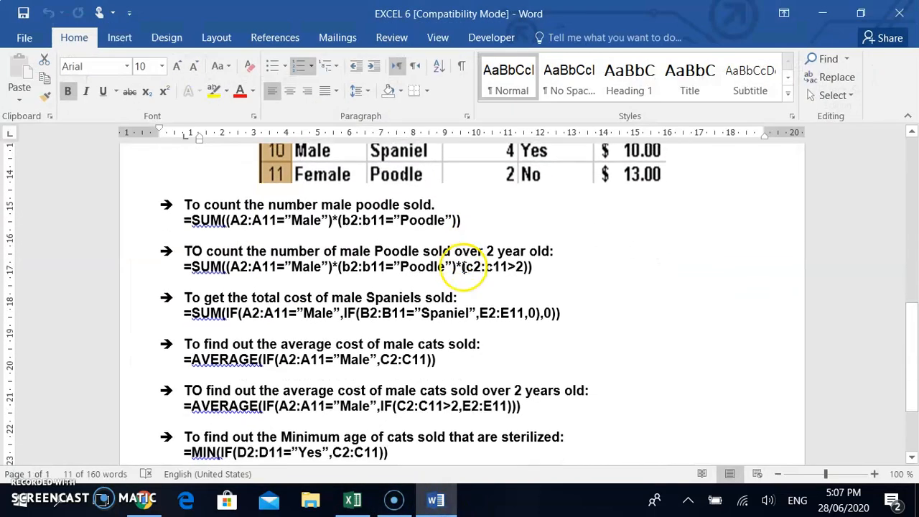
{"action": "scroll", "coordinate": [477, 273], "scroll_direction": "down", "scroll_amount": 1}
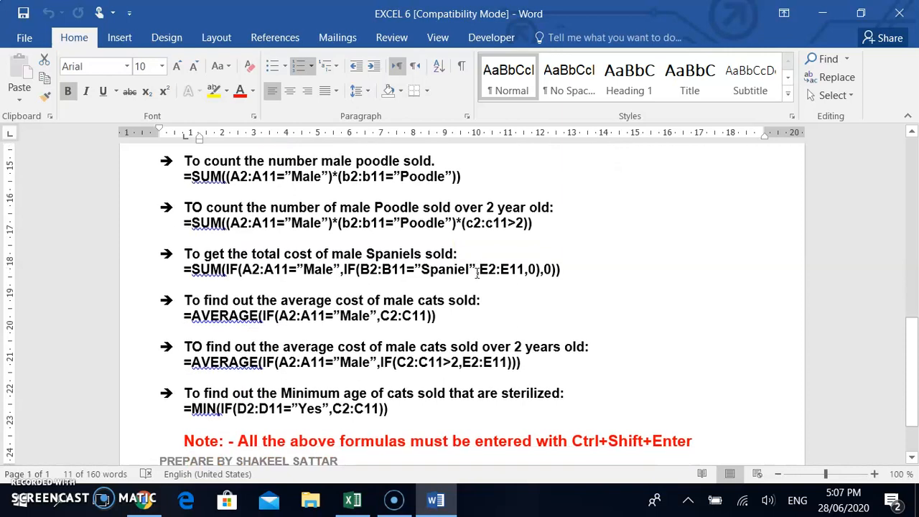
{"action": "scroll", "coordinate": [476, 273], "scroll_direction": "up", "scroll_amount": 1}
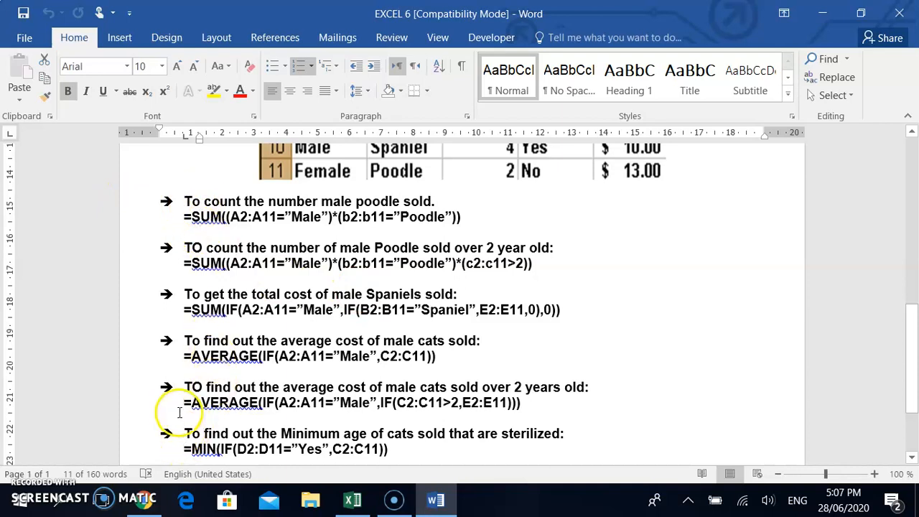
{"action": "scroll", "coordinate": [216, 359], "scroll_direction": "up", "scroll_amount": 4}
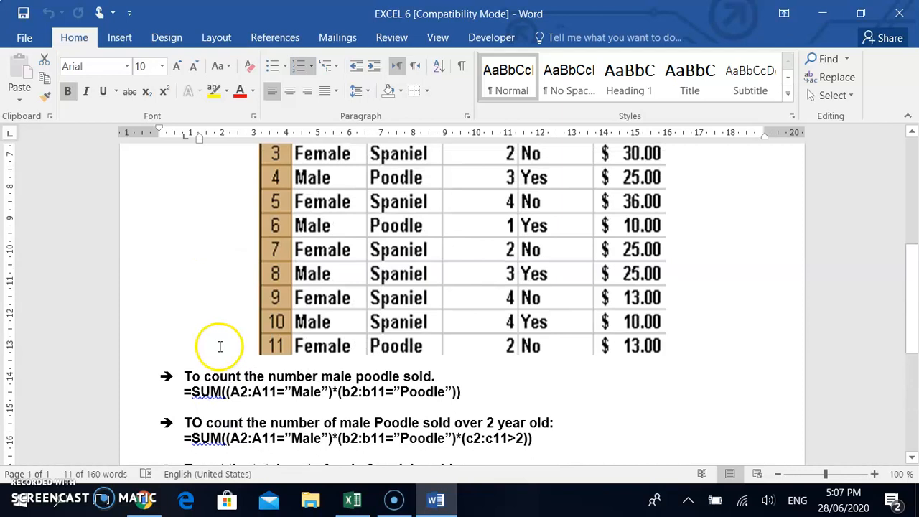
{"action": "scroll", "coordinate": [220, 347], "scroll_direction": "up", "scroll_amount": 2}
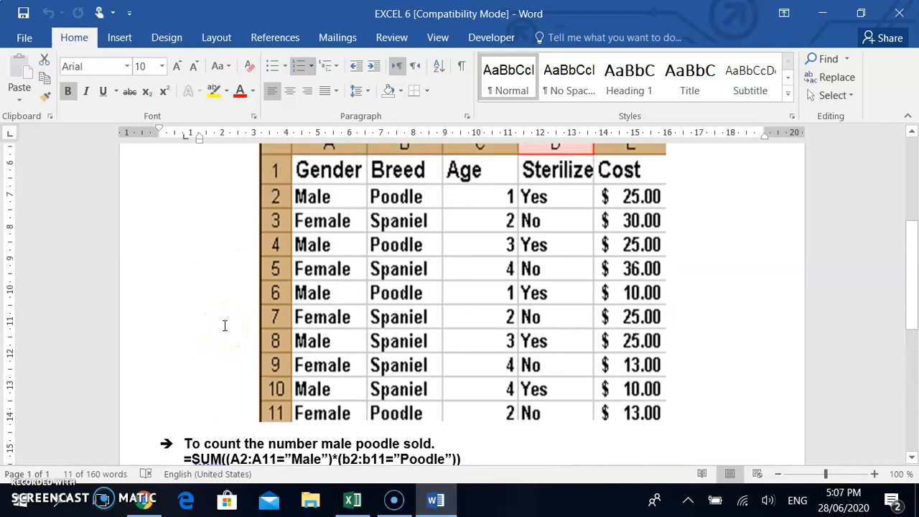
{"action": "scroll", "coordinate": [225, 326], "scroll_direction": "down", "scroll_amount": 7}
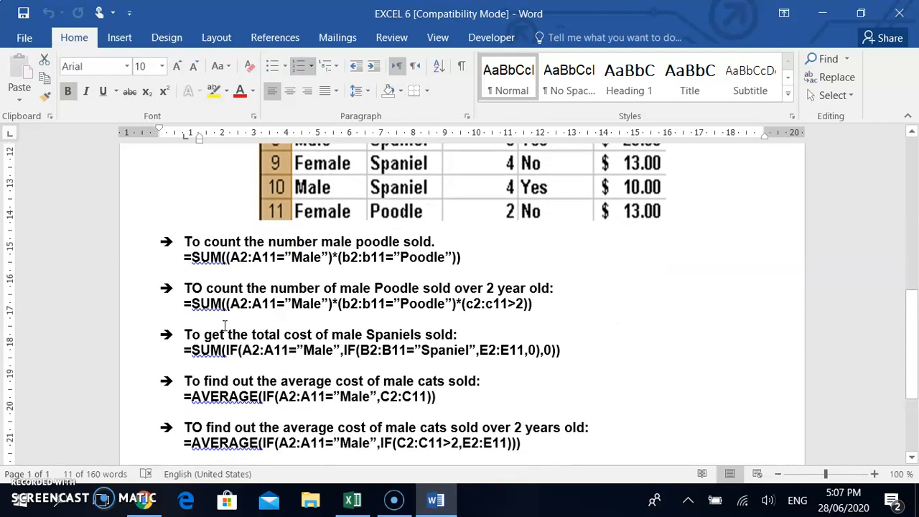